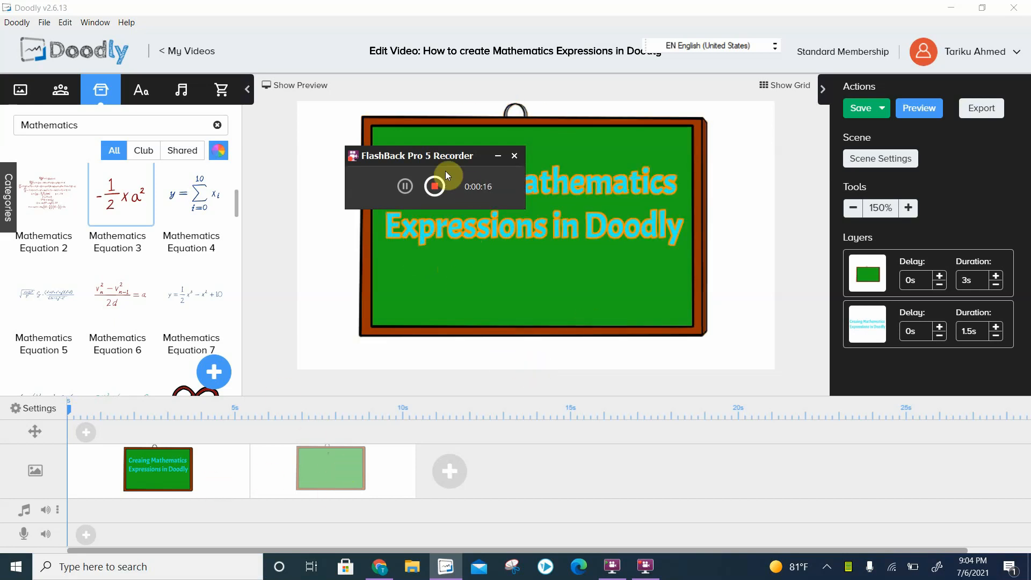
- Open the second scene, the blackboard with the question mark, for editing
drag(444, 157, 887, 261)
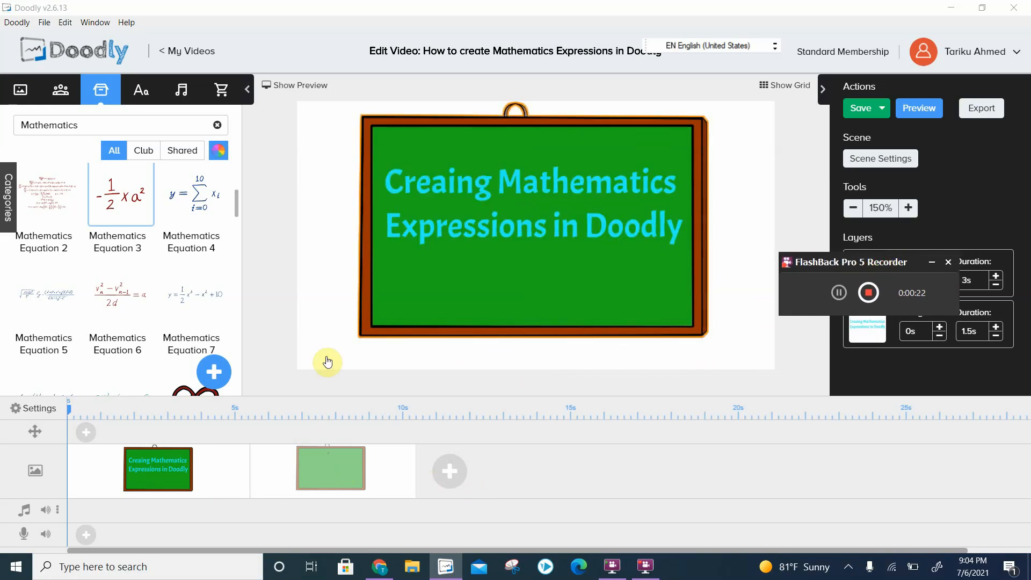
click(325, 477)
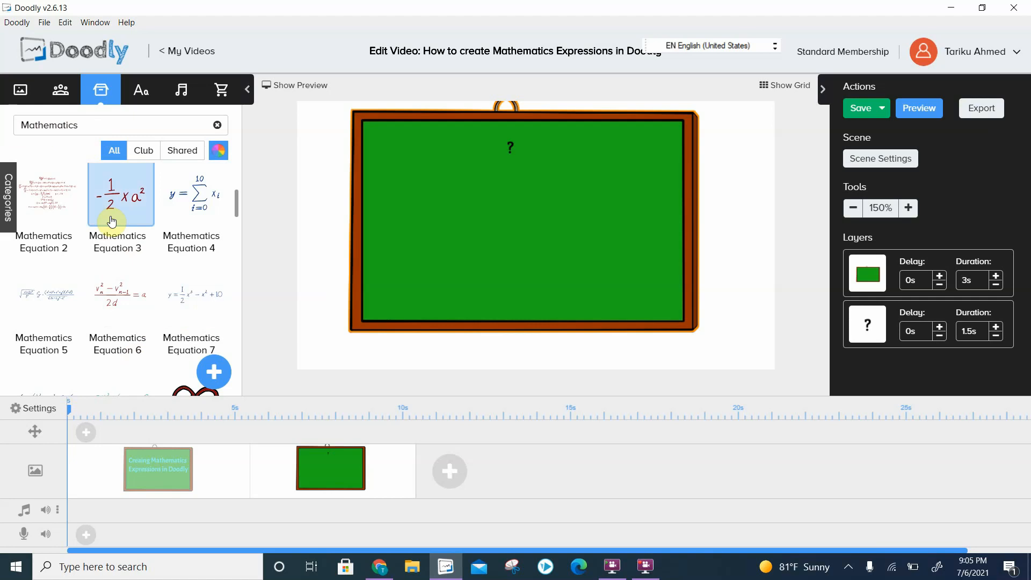
- Add Mathematics Equation 3 to the board as an additional image, scaled down and placed in the board's upper-left area
drag(116, 200, 451, 213)
click(461, 319)
drag(337, 264, 494, 198)
click(397, 242)
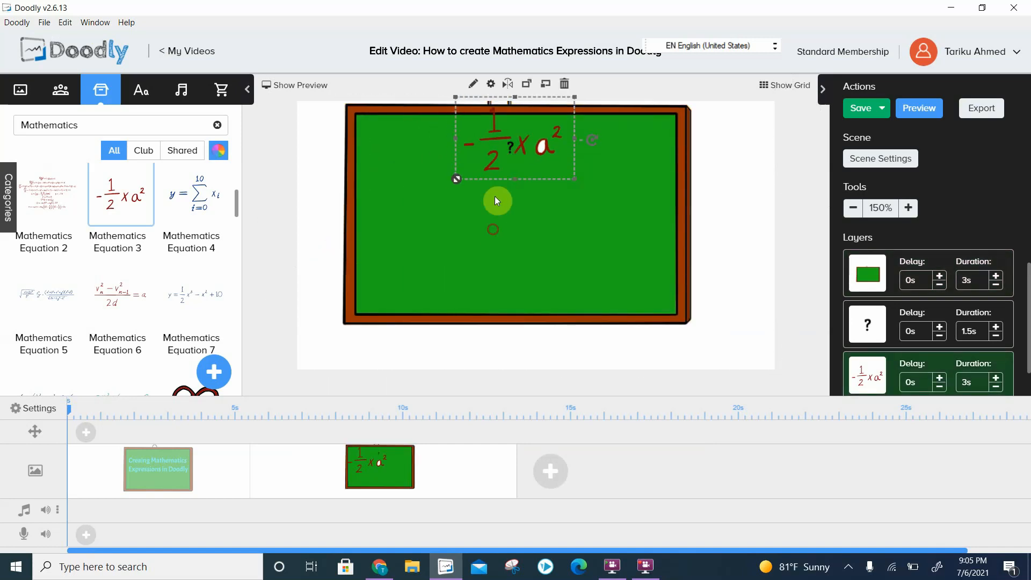
drag(491, 161, 423, 195)
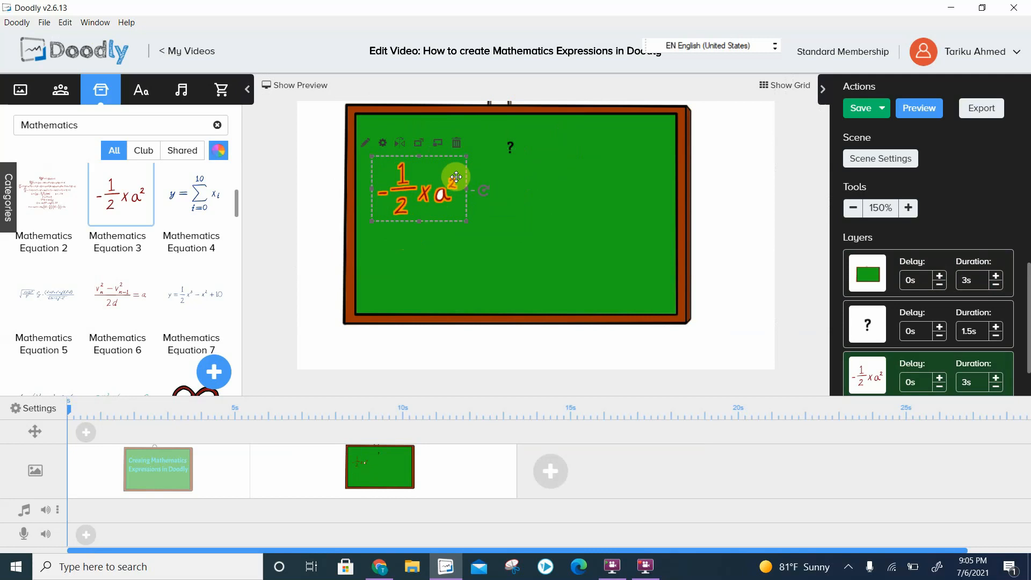
- Delete the fraction equation from the scene
click(459, 149)
click(549, 323)
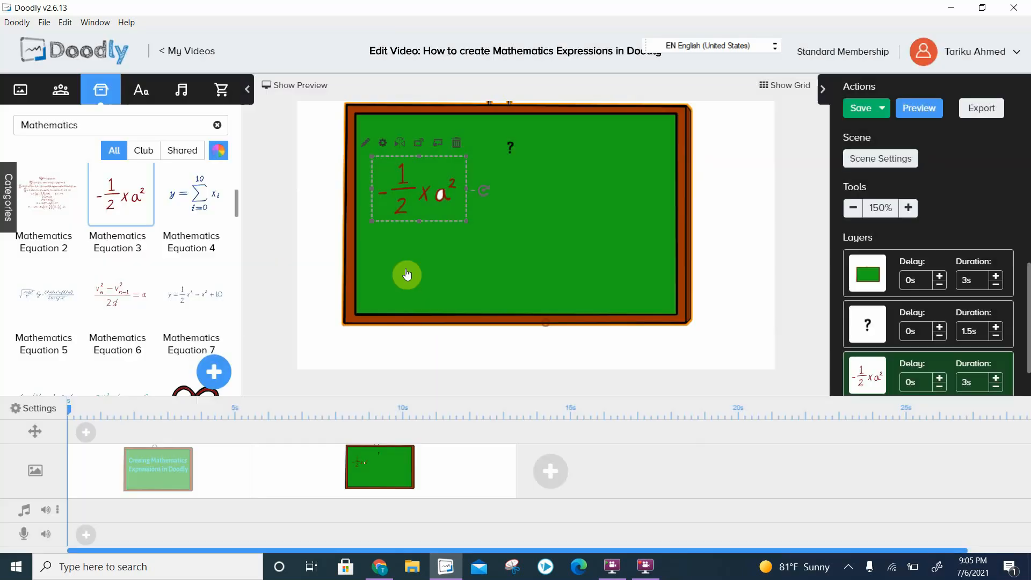
- Add Mathematics Equation 4 to the board as an additional image, scaled down and placed below the question mark
drag(194, 194, 508, 233)
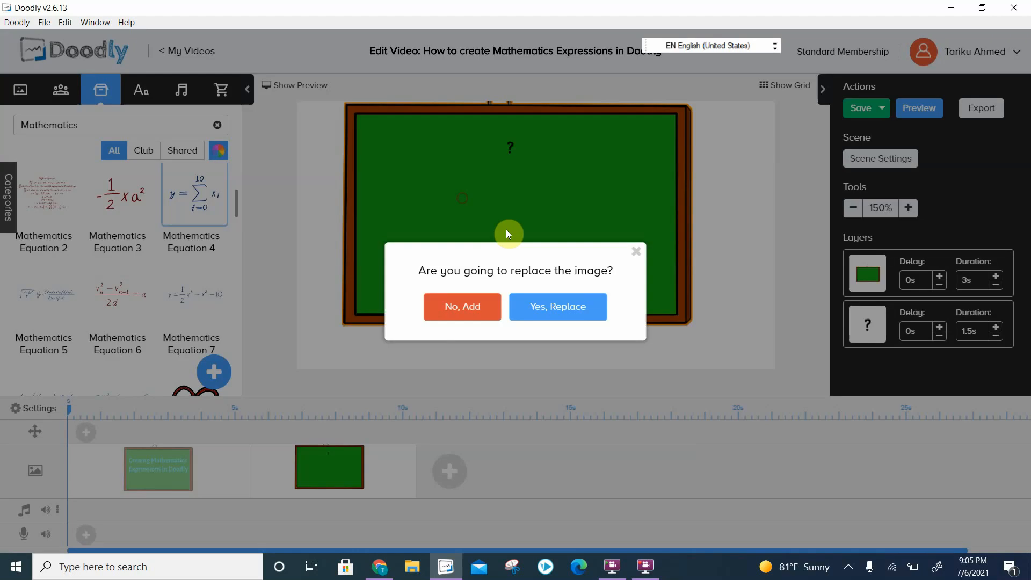
click(461, 307)
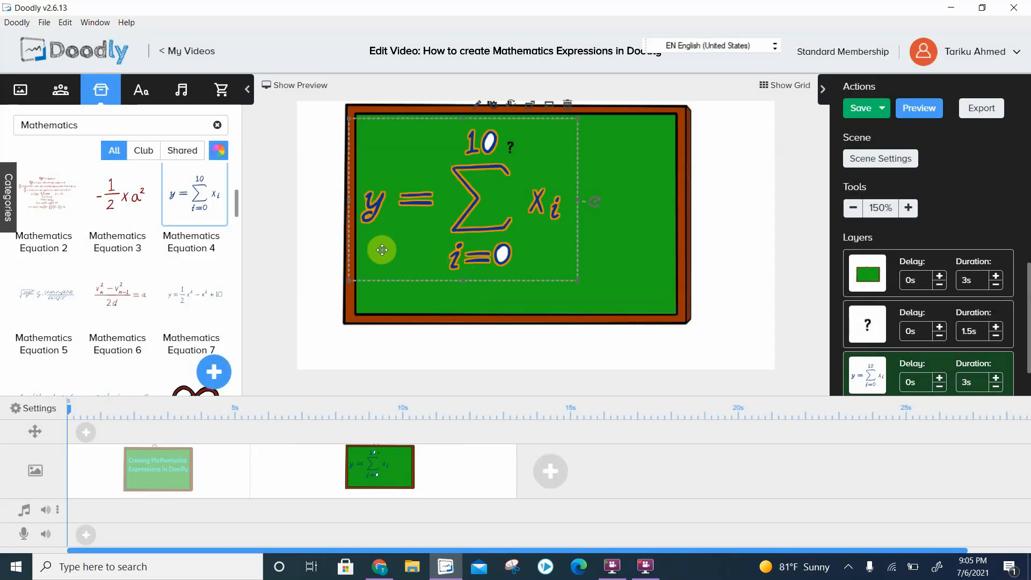
drag(351, 282, 452, 210)
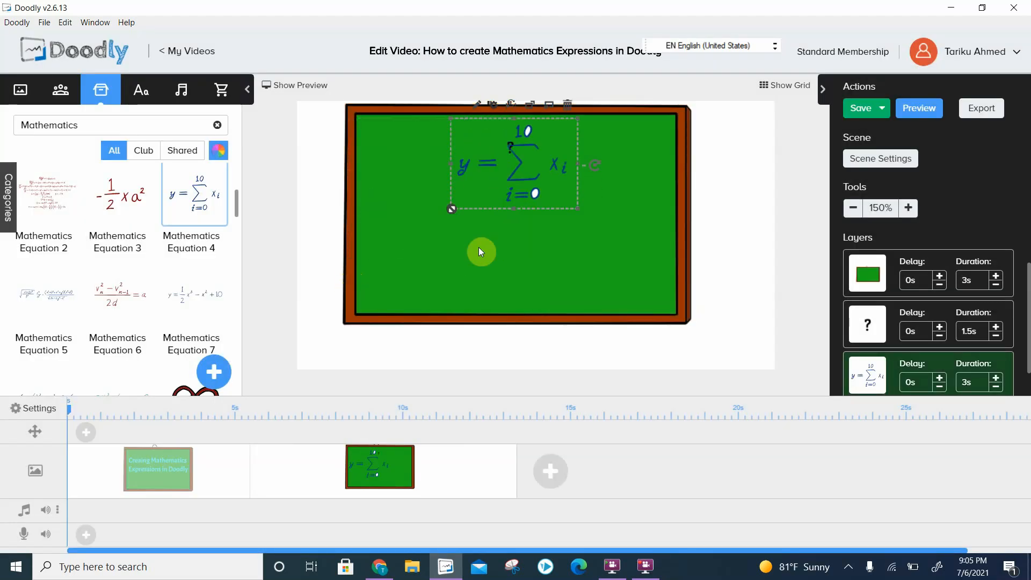
drag(510, 188, 486, 239)
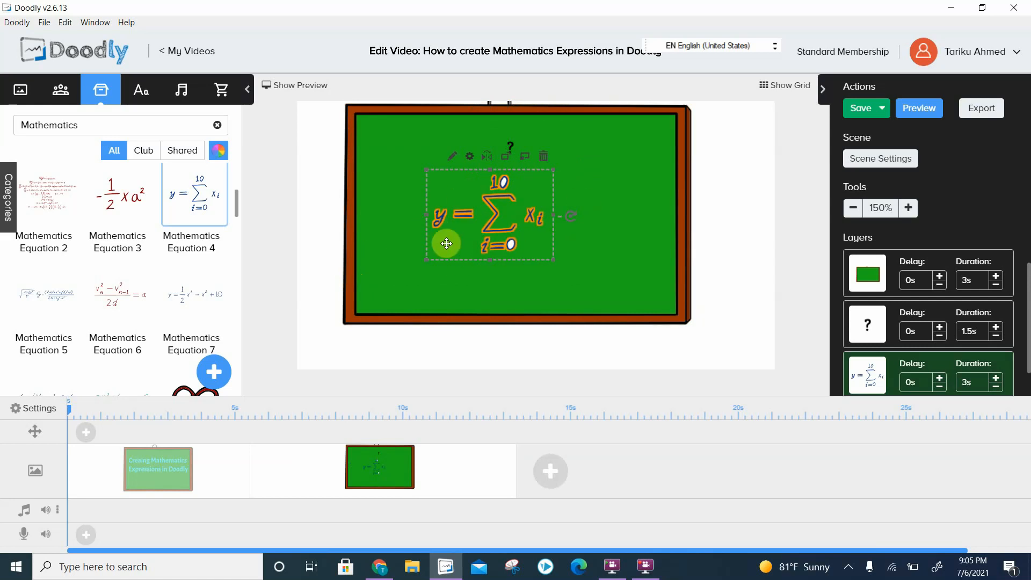
- Delete the summation equation from the scene
click(541, 155)
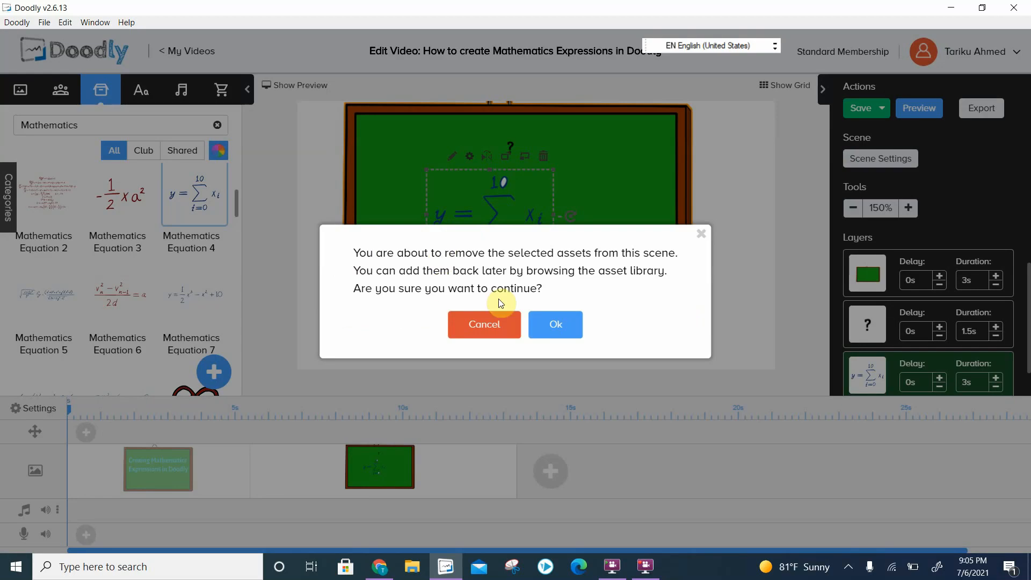
click(549, 323)
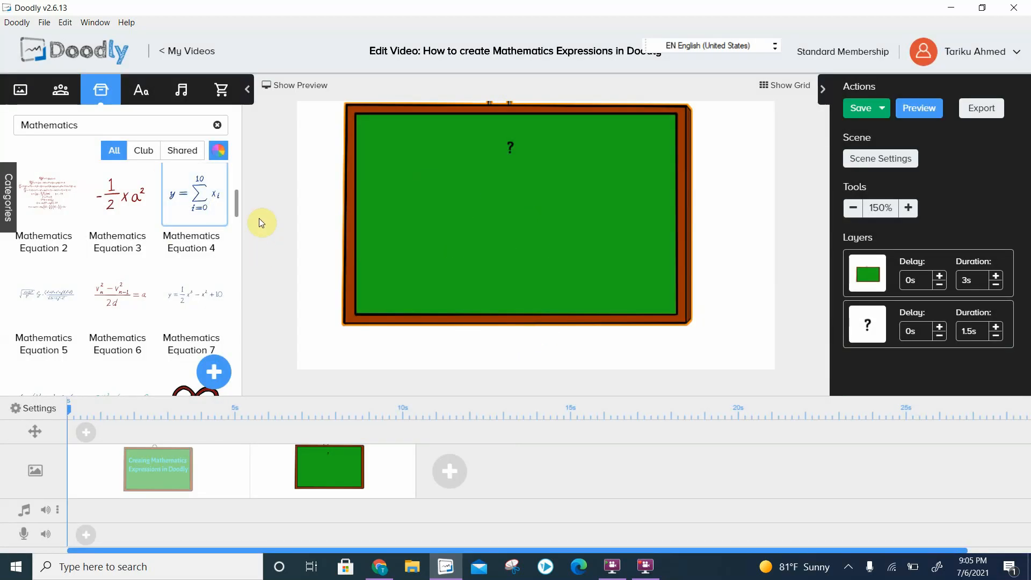
- Add Mathematics Symbol 18 as an additional image, shrunk to a short fraction bar in the board's upper-left area
drag(238, 207, 248, 312)
drag(204, 285, 427, 197)
click(465, 310)
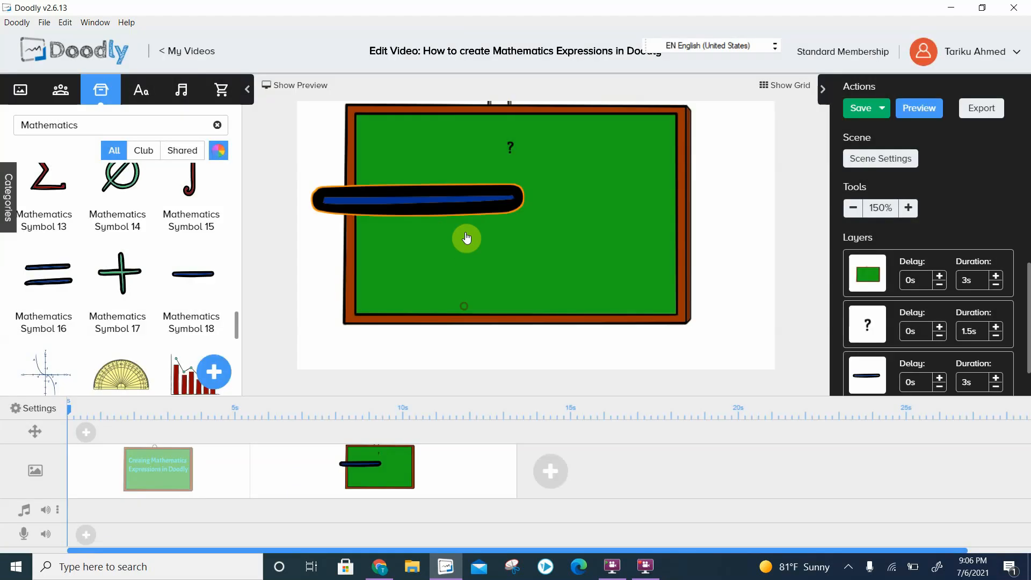
click(341, 210)
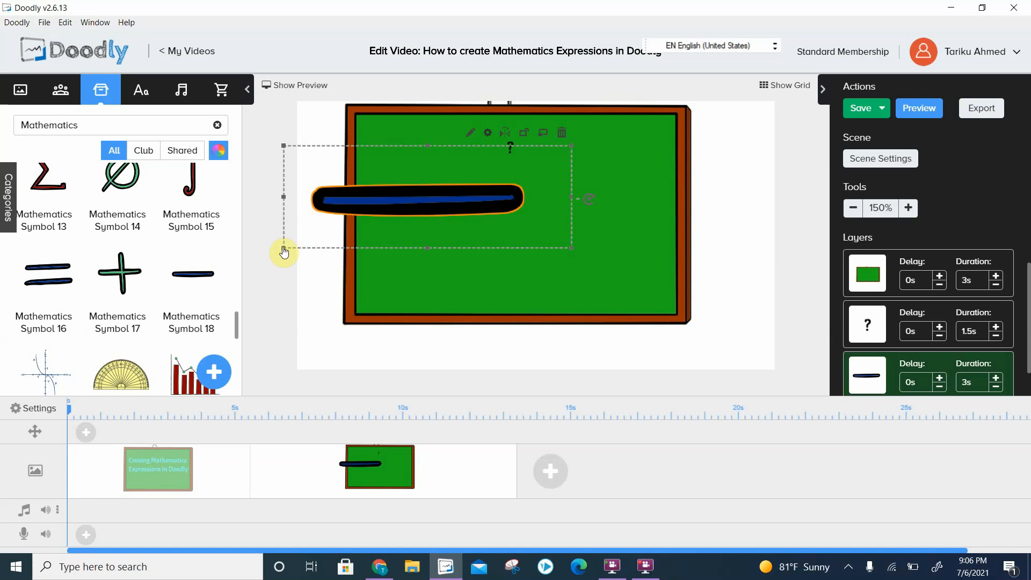
drag(284, 251, 546, 212)
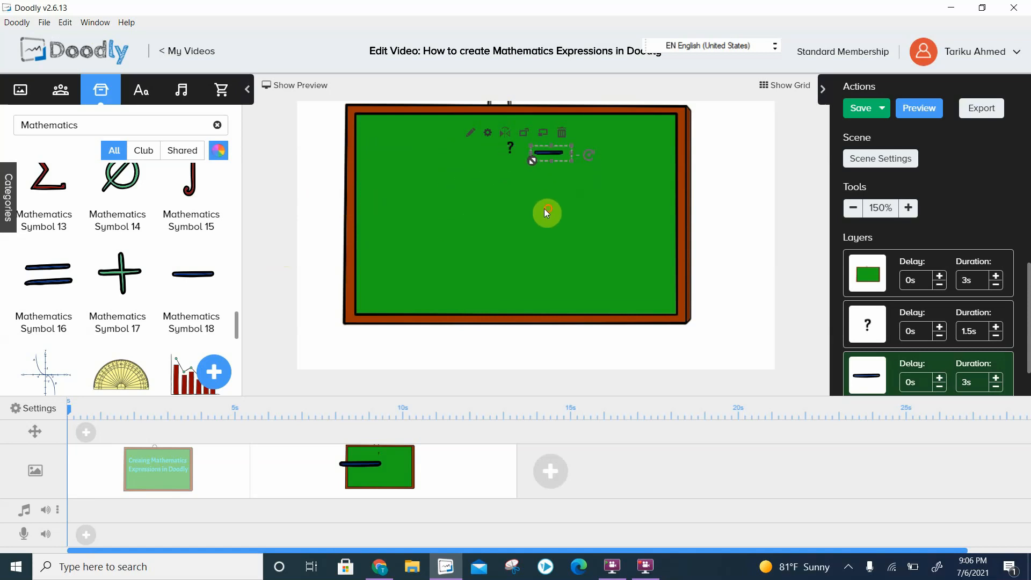
drag(543, 154, 424, 175)
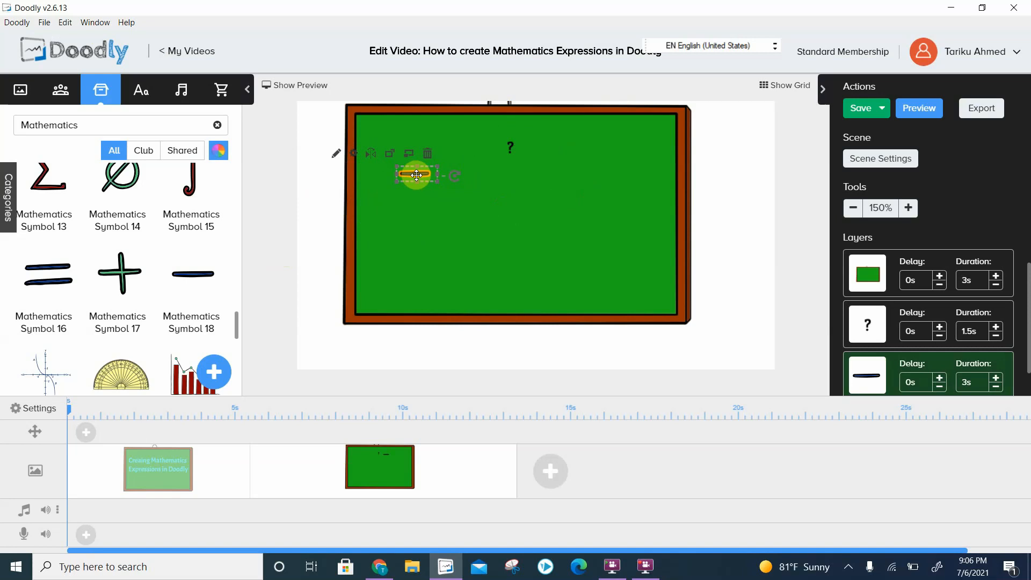
drag(397, 183, 408, 184)
click(473, 215)
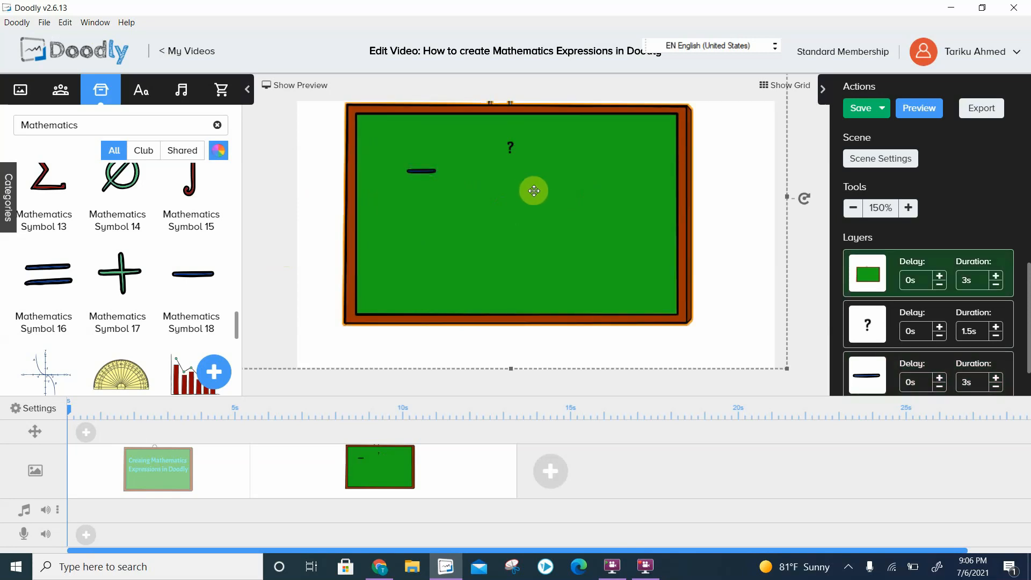
- Duplicate the question mark text, place the copy just above the fraction bar and change its text to 4
click(512, 154)
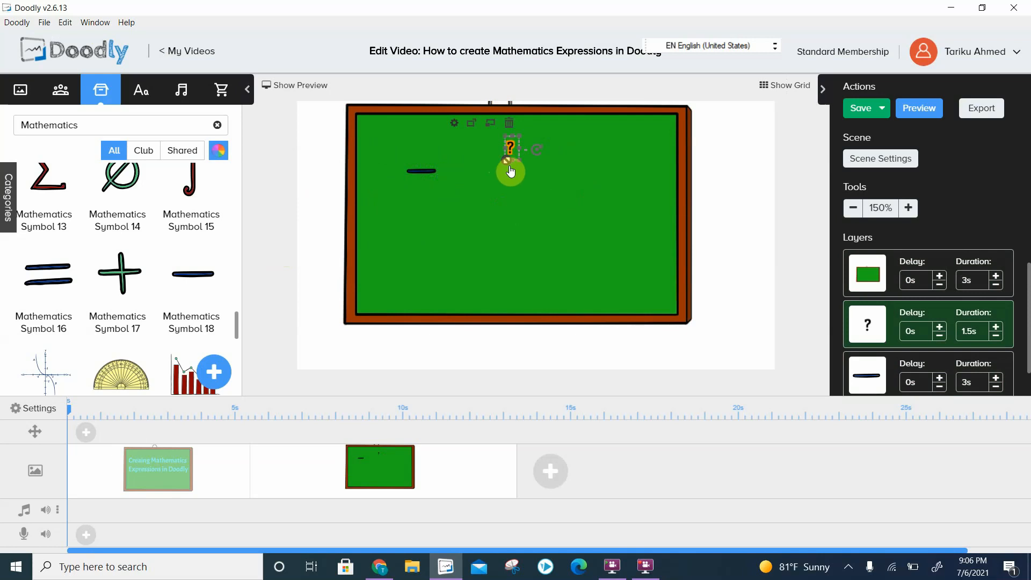
key(ctrl+v)
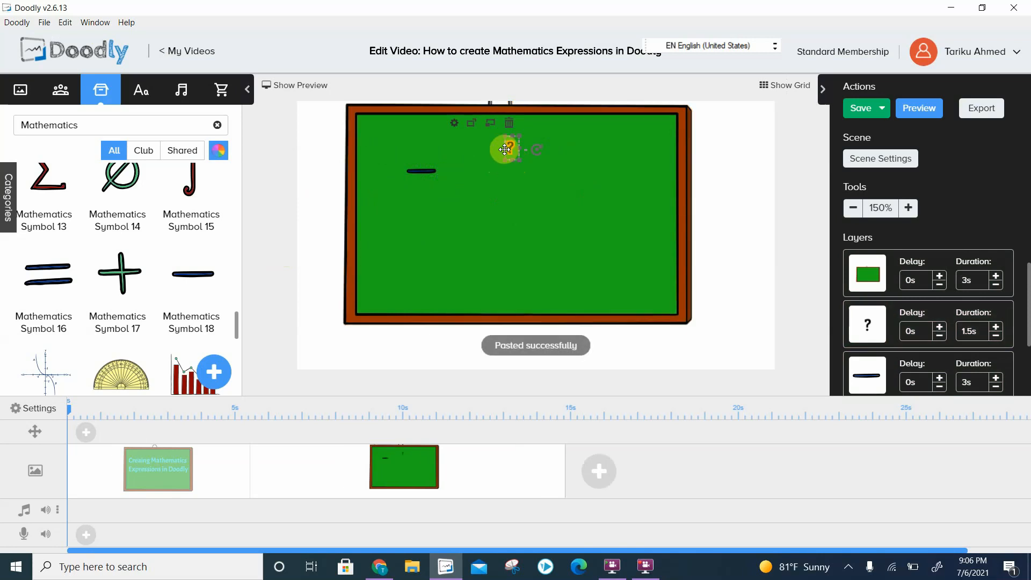
drag(505, 141, 416, 160)
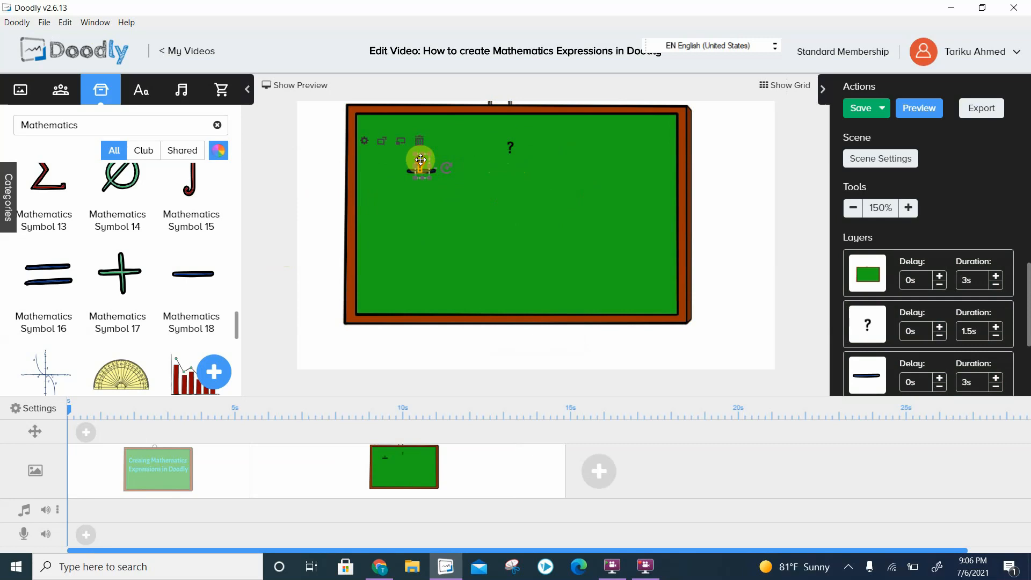
drag(421, 159, 418, 151)
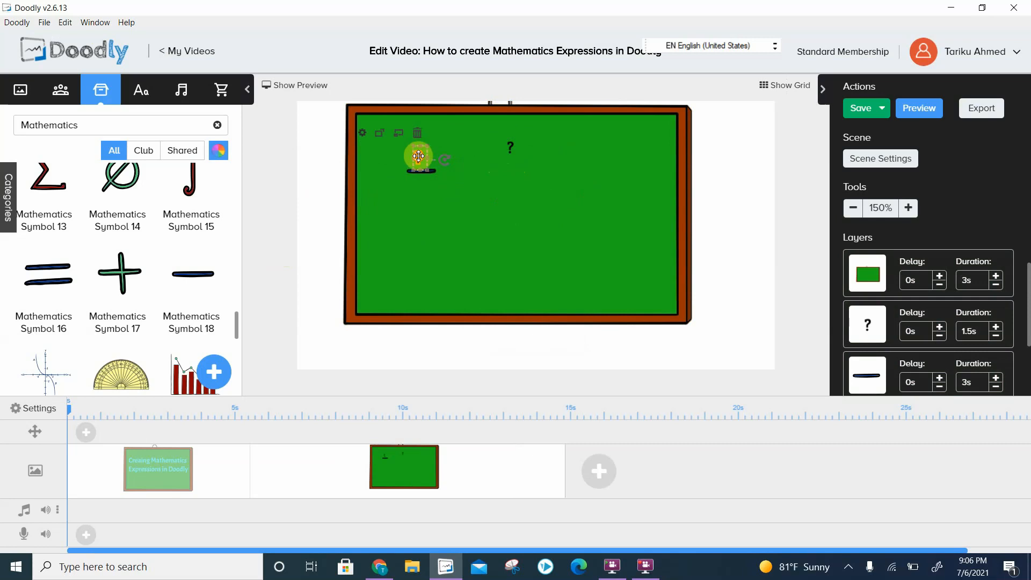
double_click(418, 156)
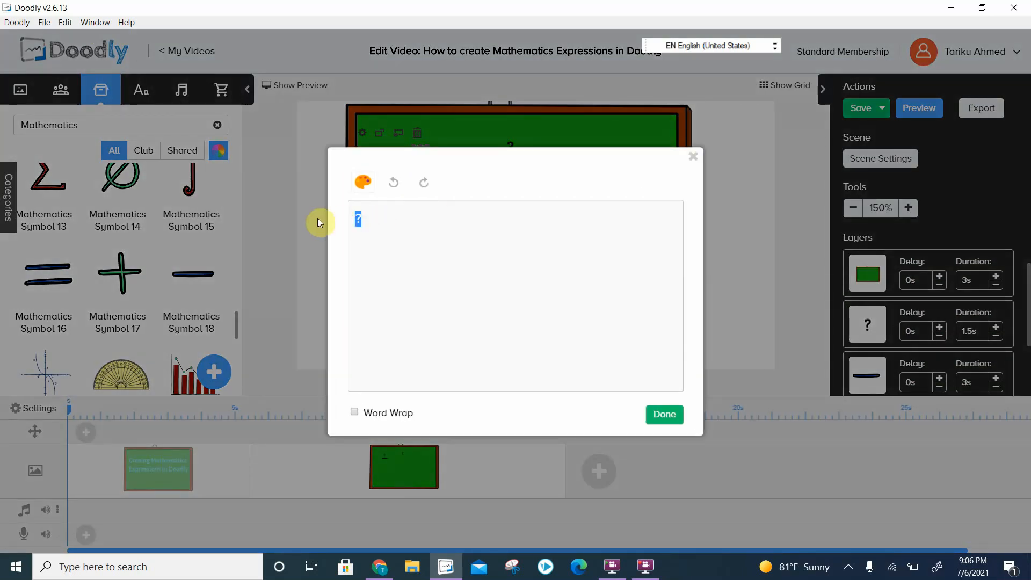
text(4)
click(661, 416)
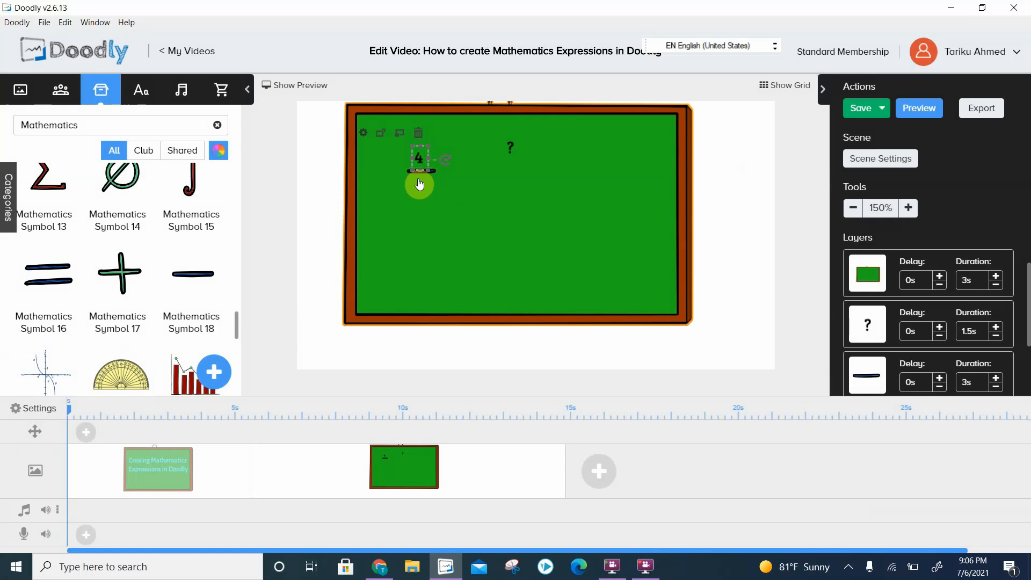
- Duplicate the 4, place the copy just below the fraction bar and change its text to 5
key(ctrl+v)
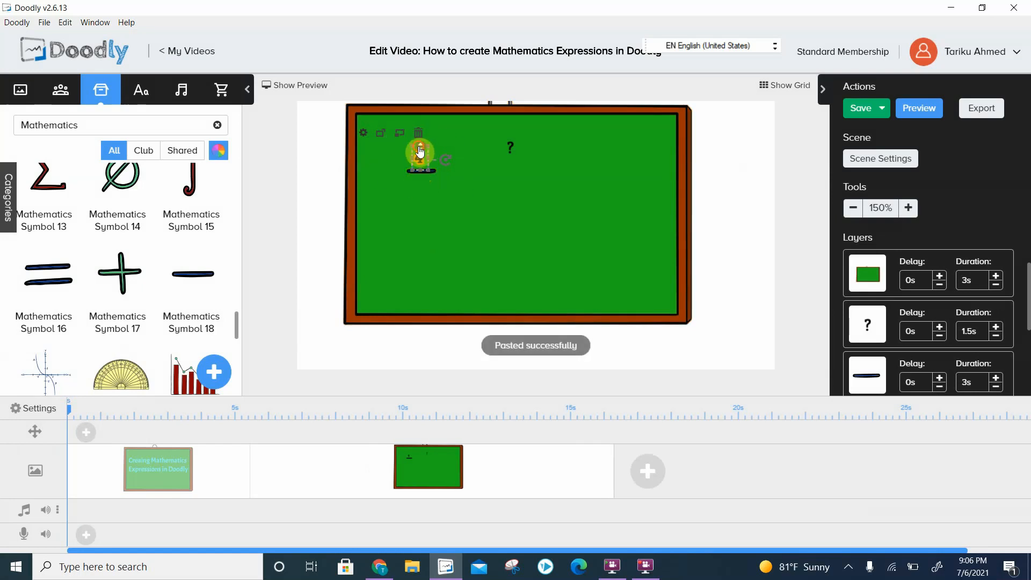
drag(420, 153, 424, 183)
double_click(420, 185)
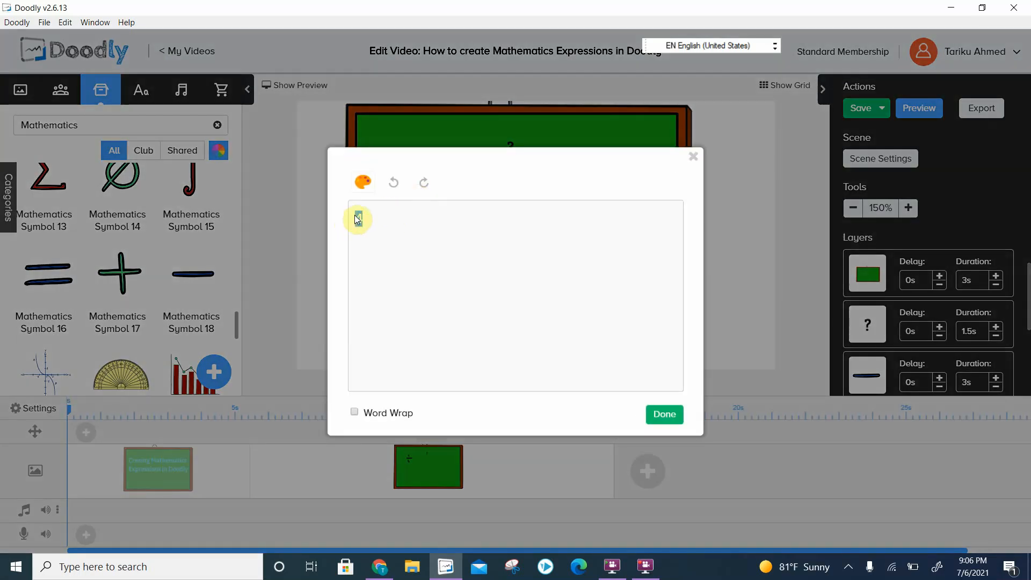
text(5)
click(664, 414)
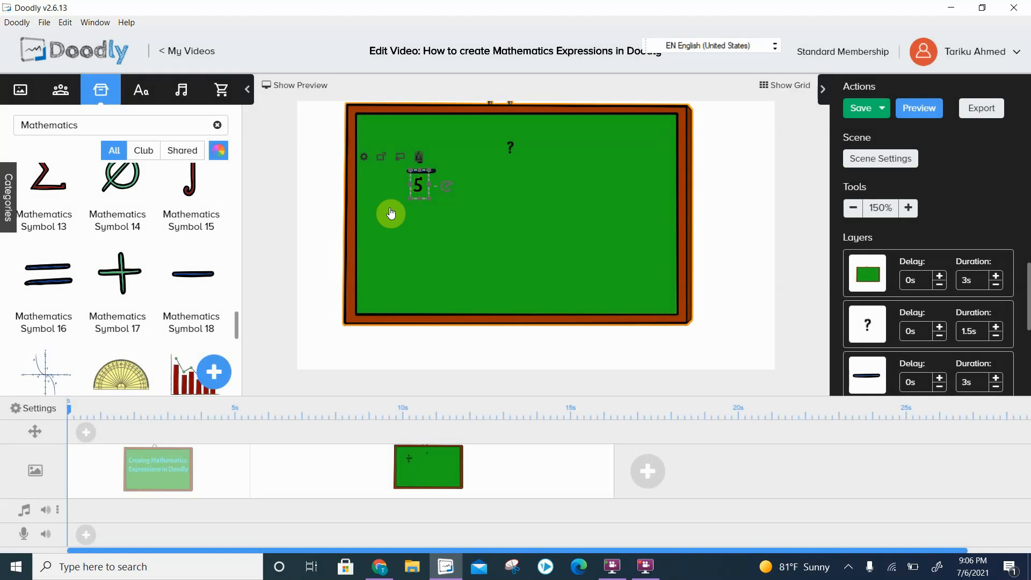
click(537, 220)
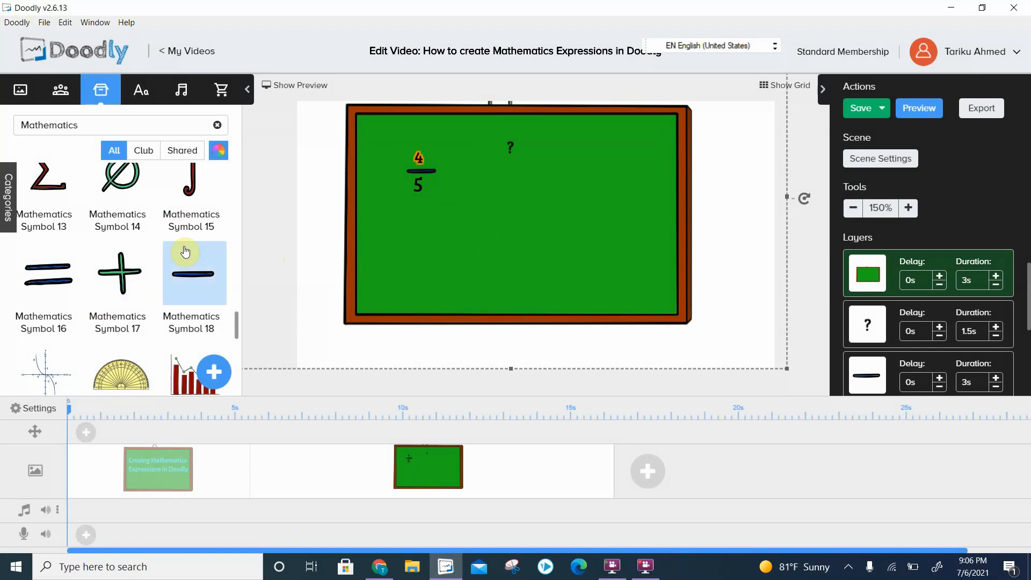
- Add Mathematics Symbol 13, the summation sign, as an additional image, scaled down and placed below the 4/5 fraction
scroll(150, 274, up, 1)
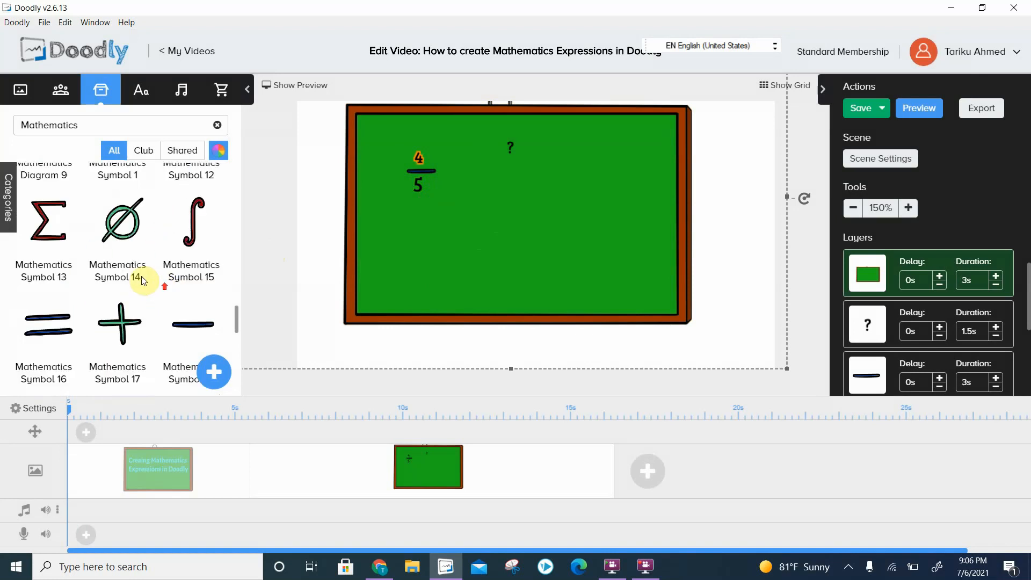
drag(56, 244, 507, 219)
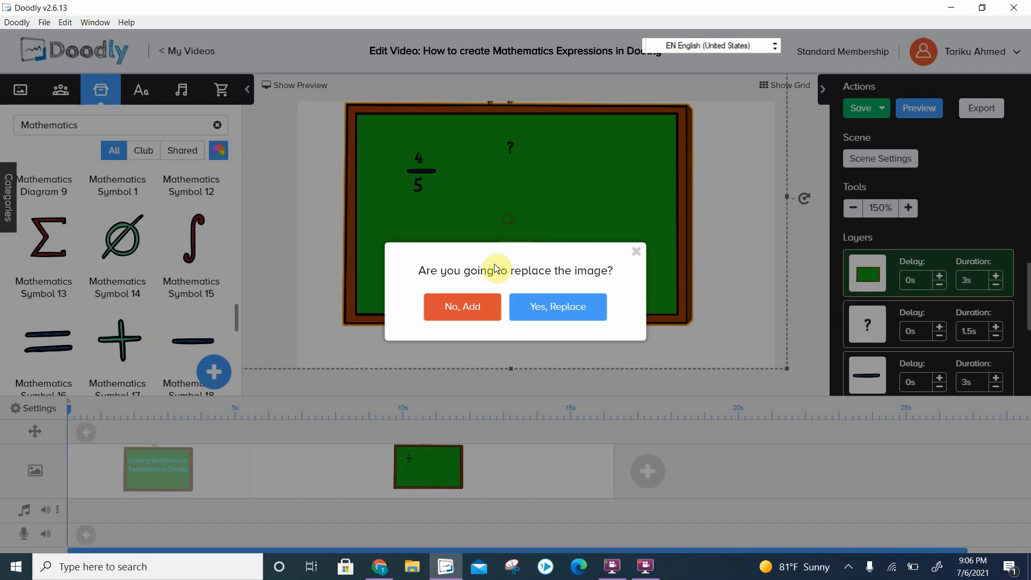
click(464, 316)
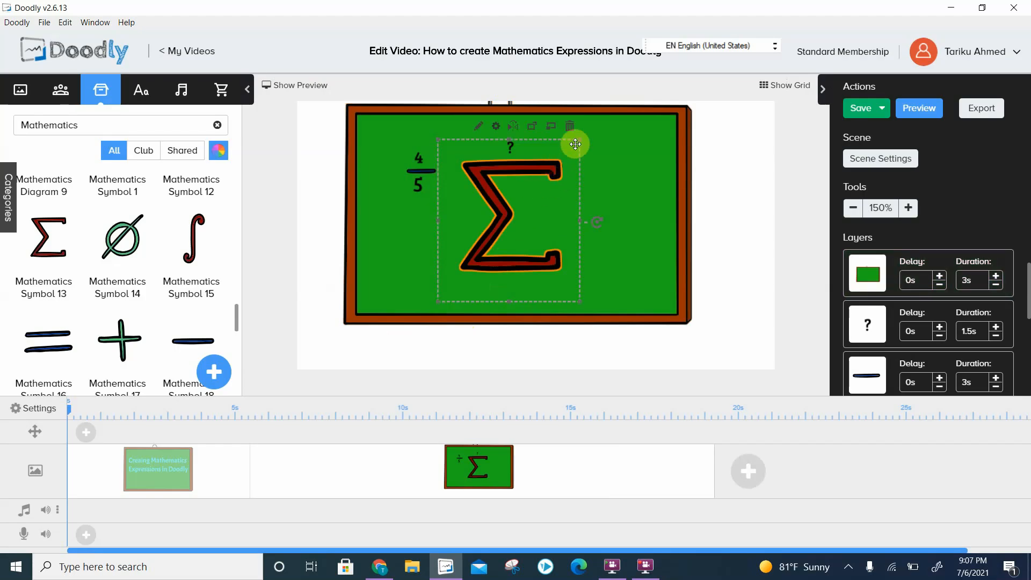
drag(578, 142, 432, 248)
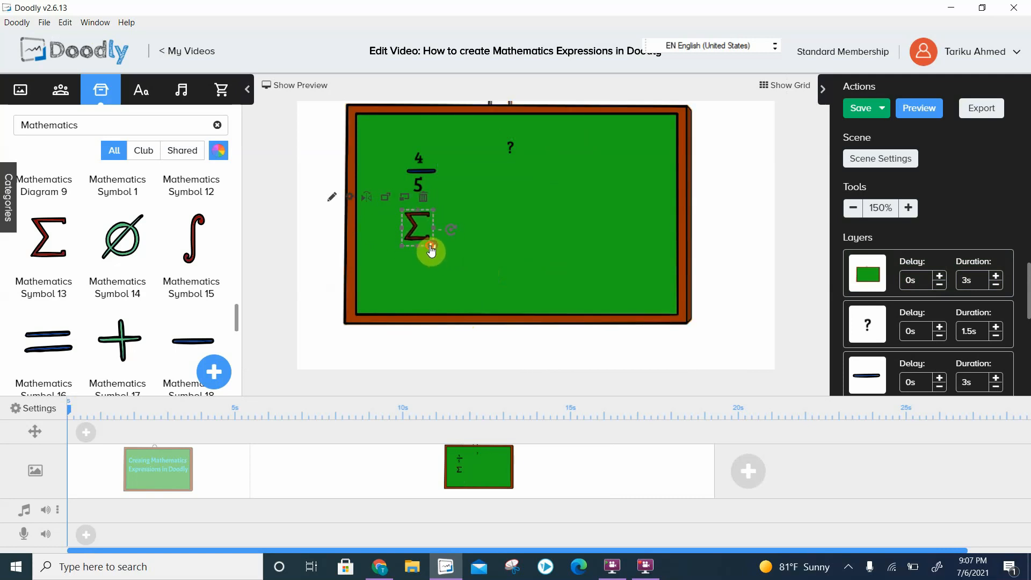
- Duplicate the fraction's 4 and place the copy just below the summation sign
click(421, 160)
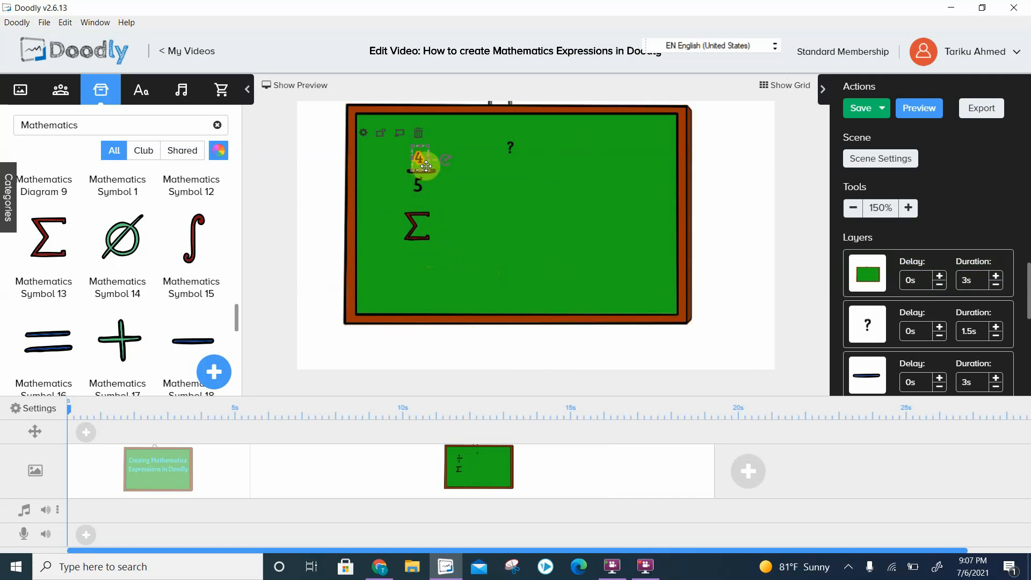
key(ctrl+v)
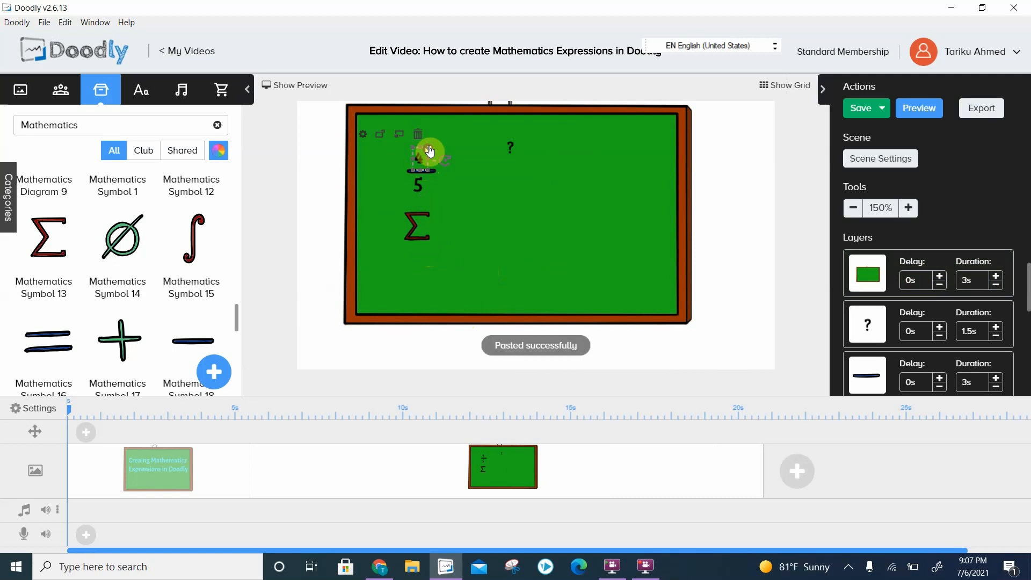
drag(429, 149, 415, 257)
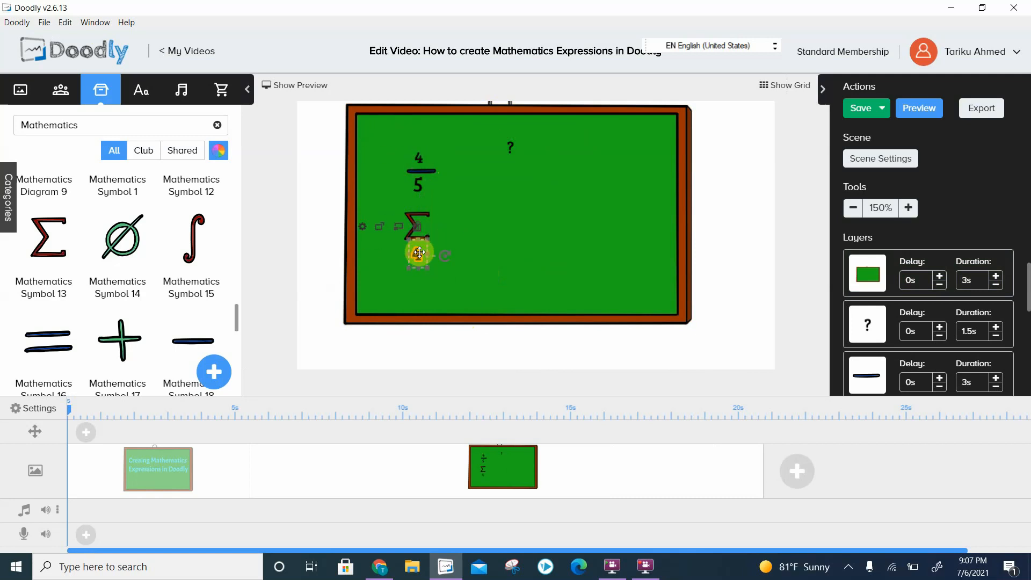
- Change the text of the 4 below the summation sign to i=0 and shrink it to the sign's width
double_click(417, 255)
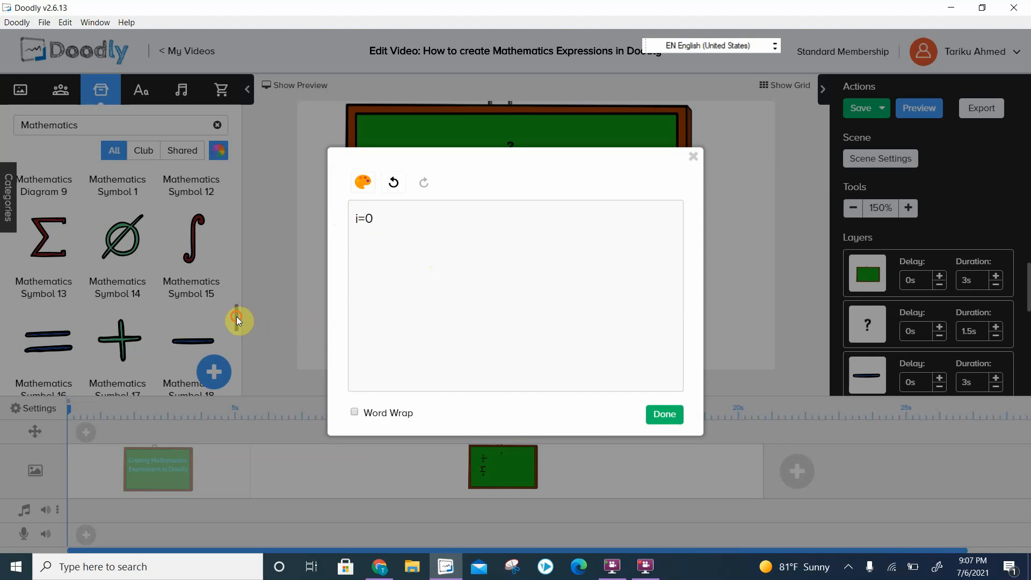
click(239, 287)
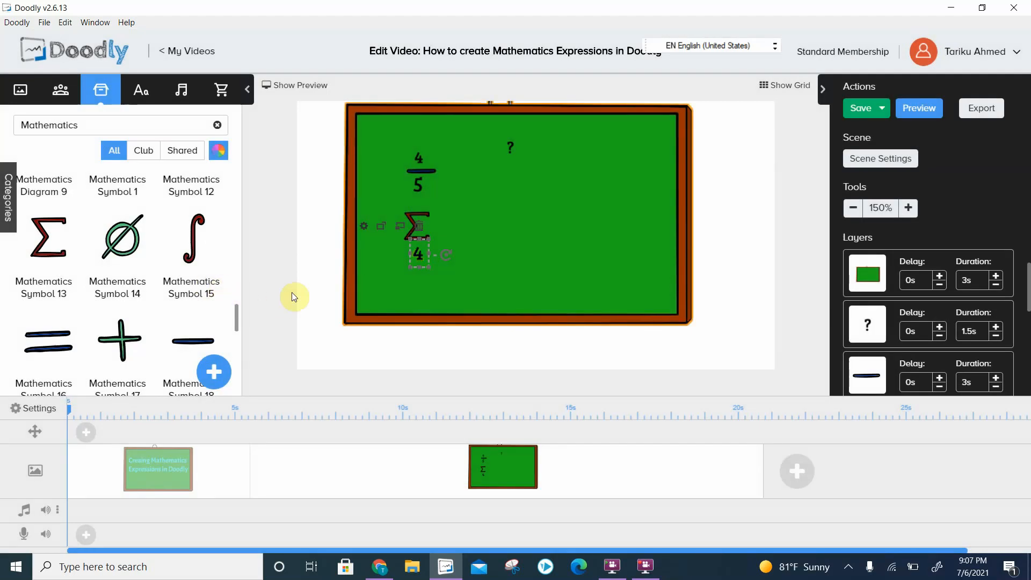
double_click(427, 262)
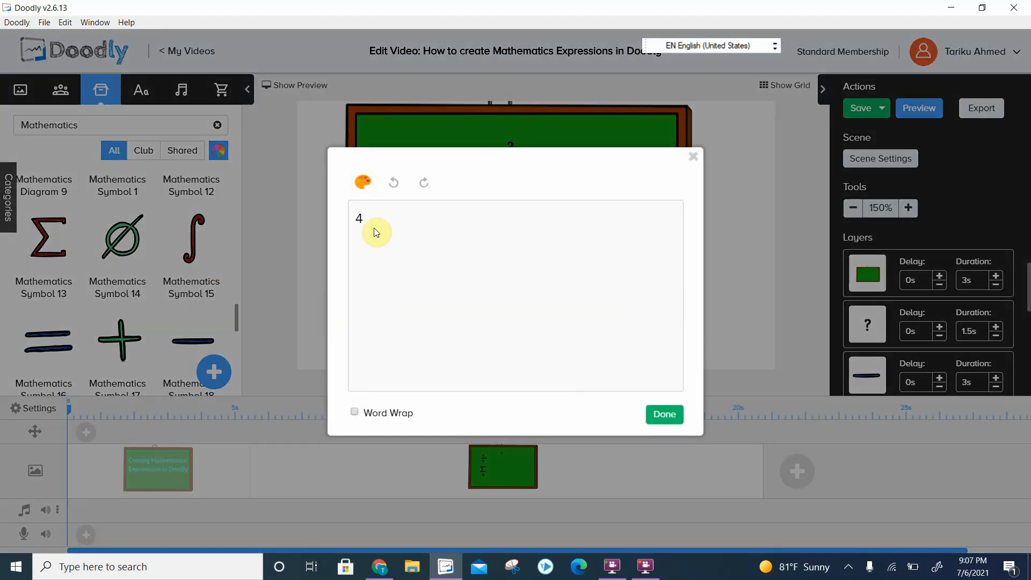
drag(372, 230, 331, 232)
click(643, 412)
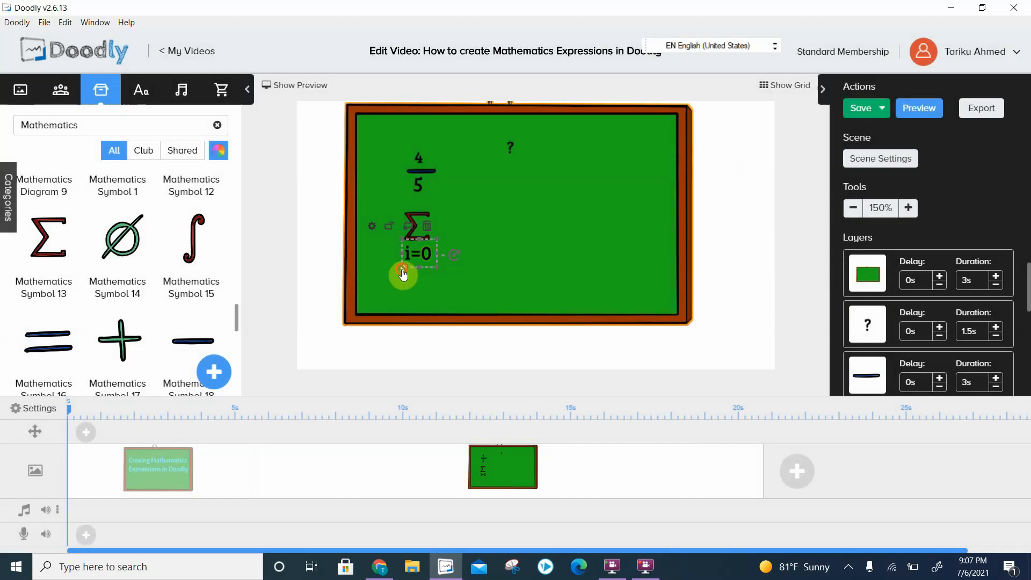
drag(403, 275, 413, 250)
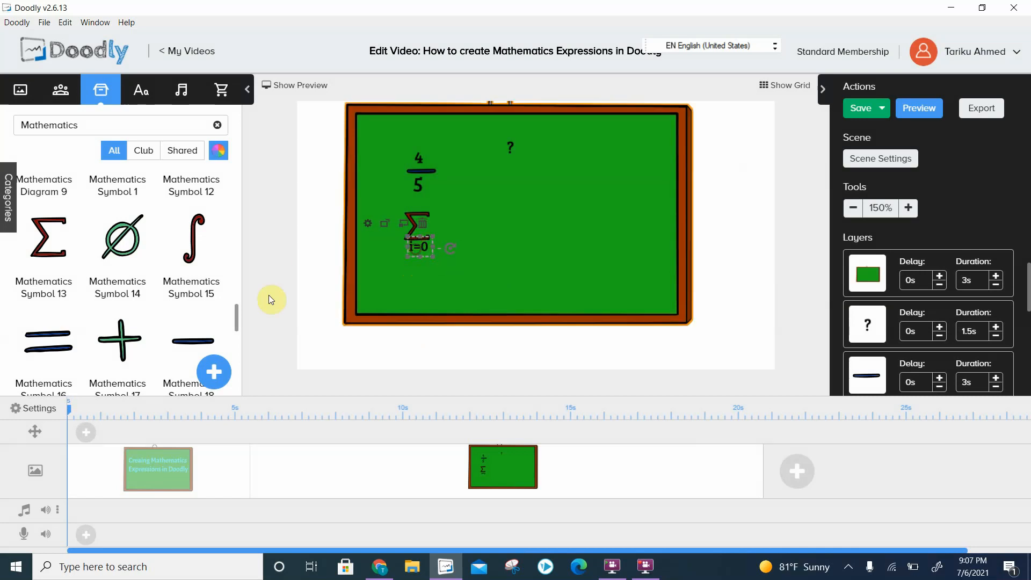
- Following Mathematics Equation 4 in the library, duplicate the fraction's 4, place the copy just above the summation sign and change its text to 10
drag(234, 321, 266, 202)
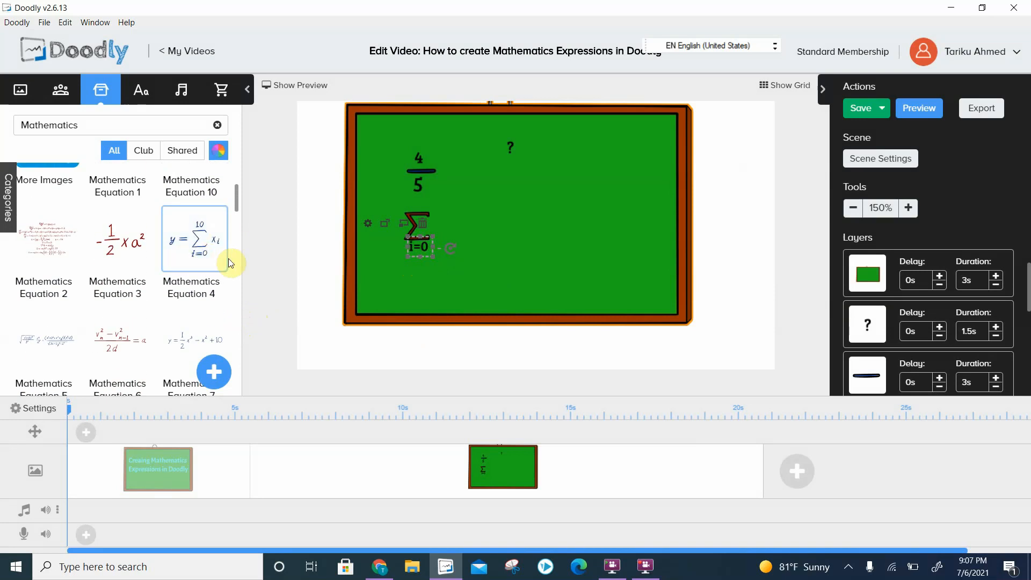
click(591, 241)
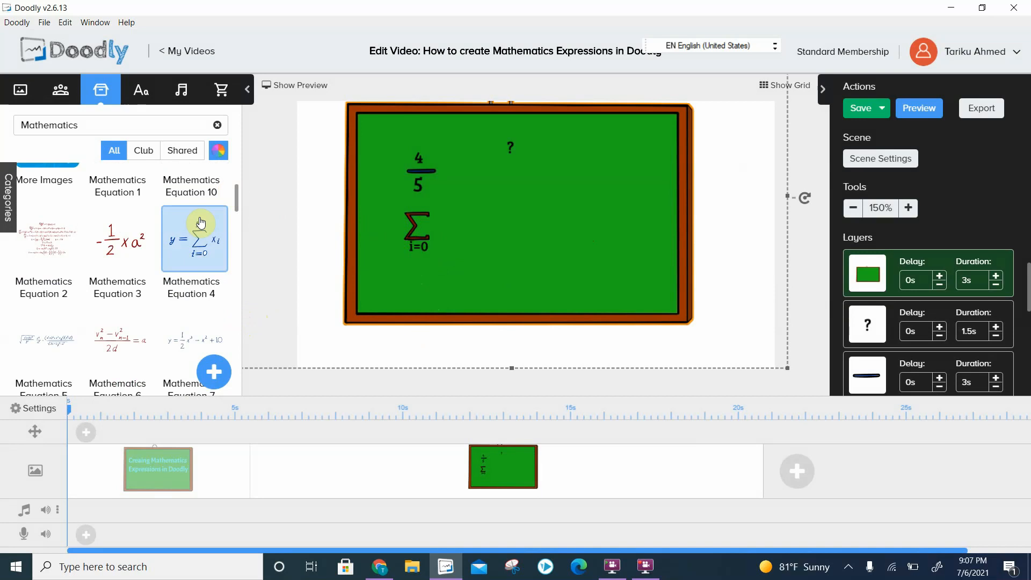
click(422, 158)
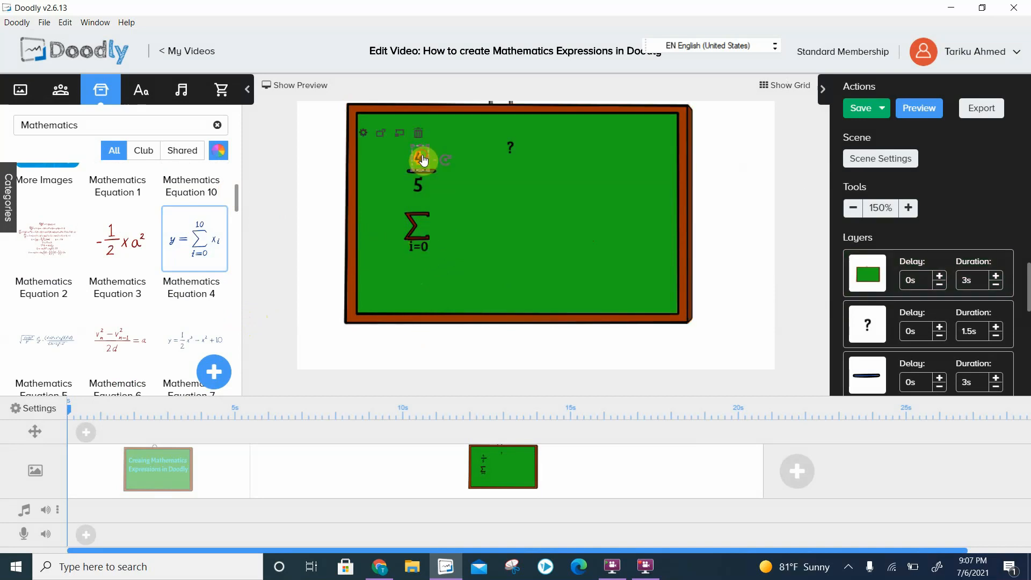
key(ctrl+v)
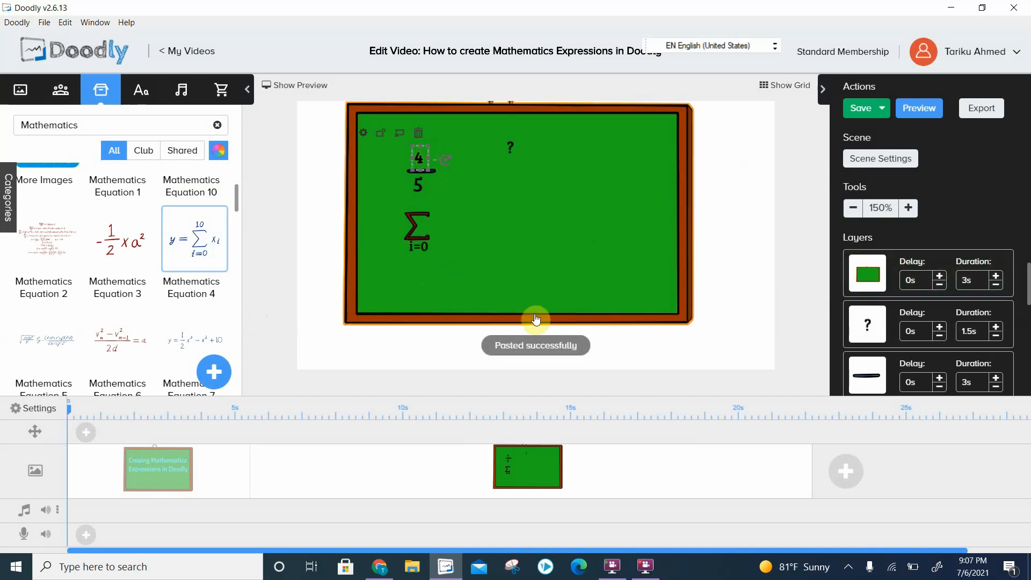
drag(424, 157, 424, 205)
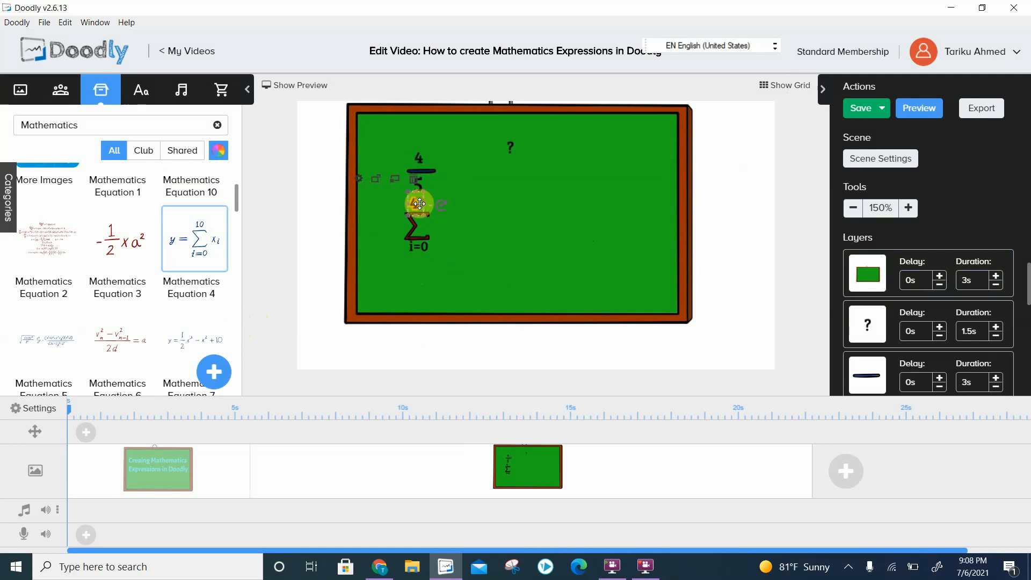
double_click(413, 203)
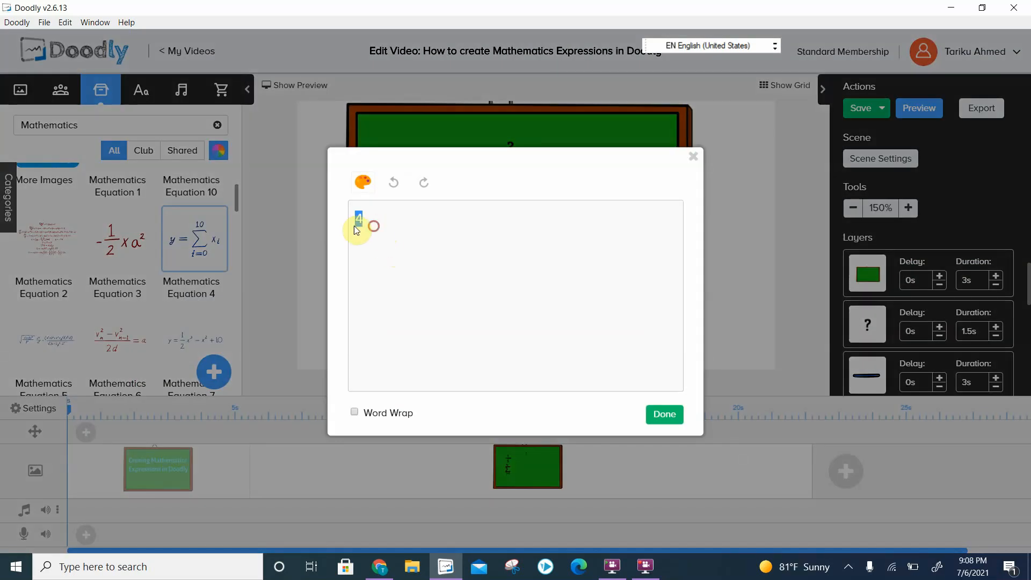
text(10)
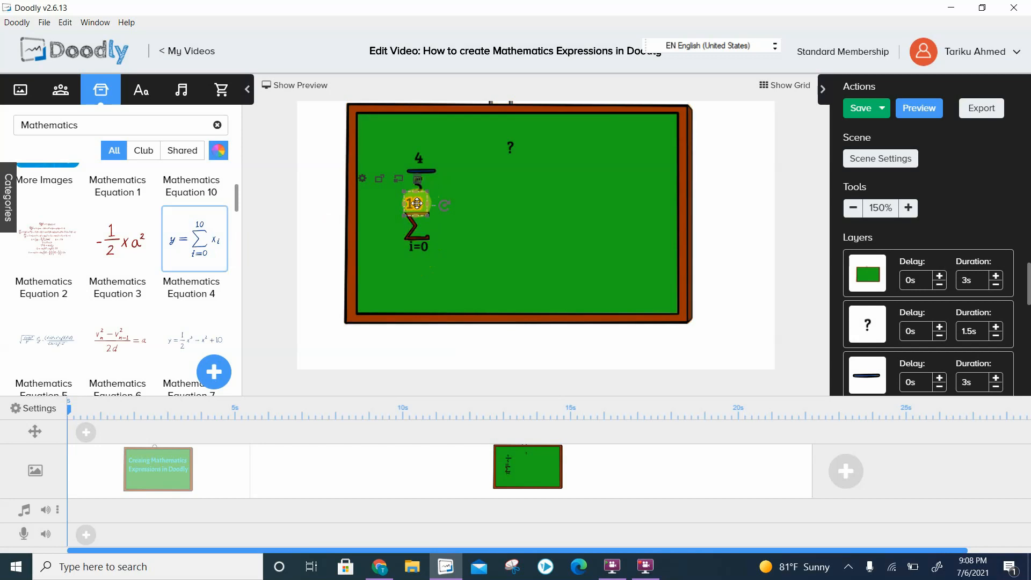
- Duplicate the 10, place the copy just right of the summation sign and change its text to Xi
key(ctrl+v)
drag(414, 206, 443, 225)
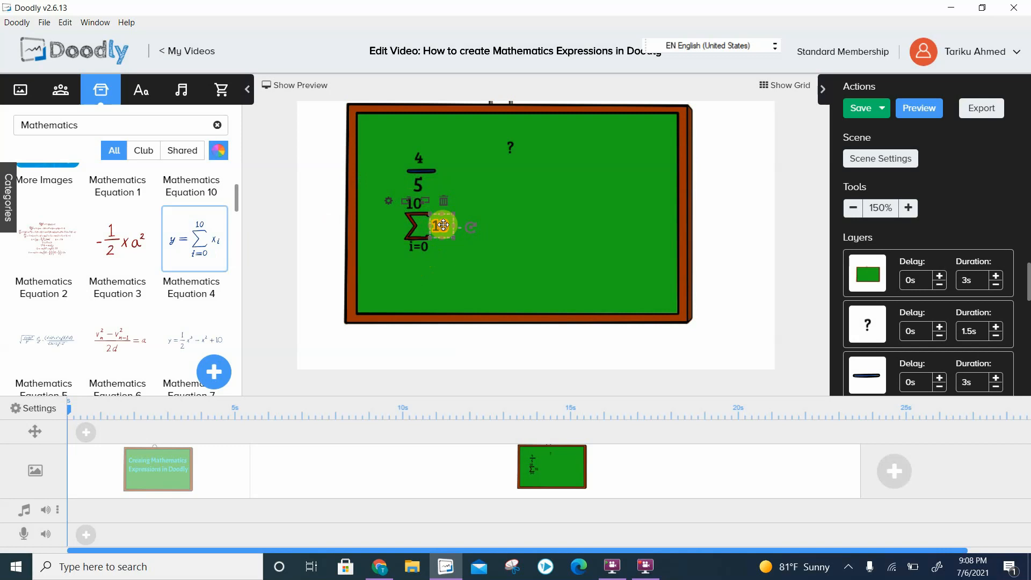
double_click(443, 224)
drag(380, 217, 358, 221)
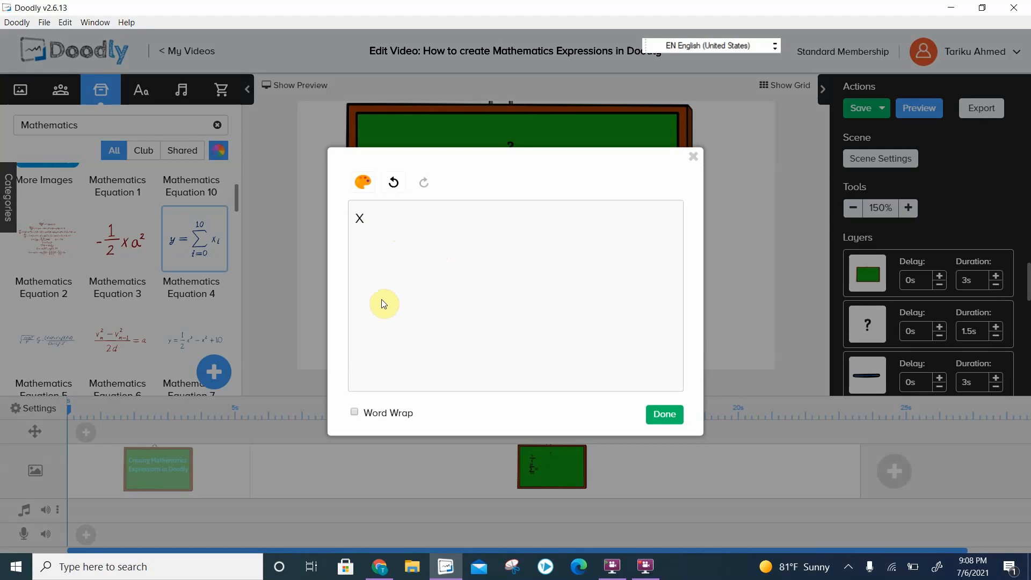
click(663, 413)
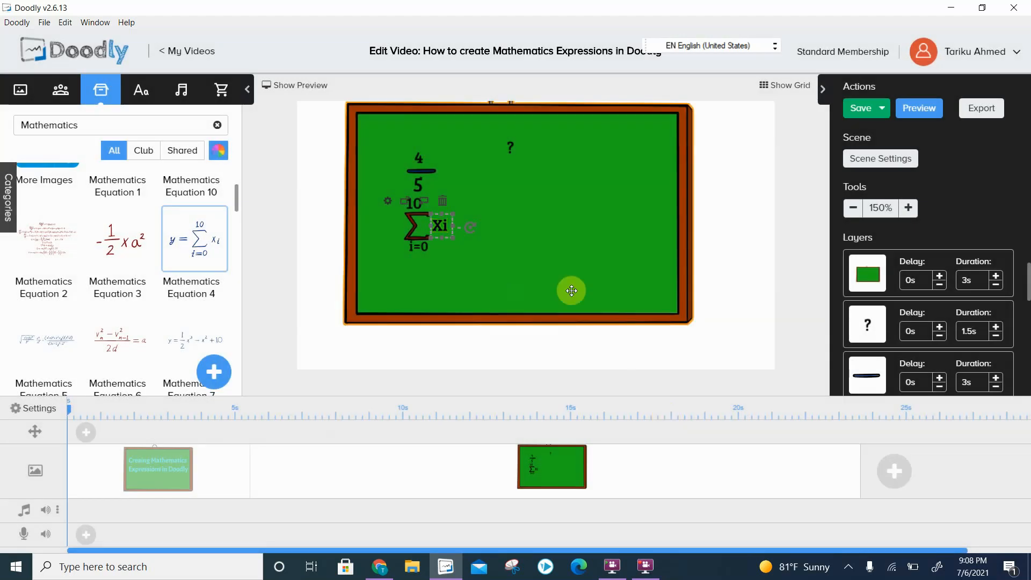
- Duplicate the Xi text with the copy set farther right, and shorten the original next to the summation sign to X
click(544, 232)
click(441, 231)
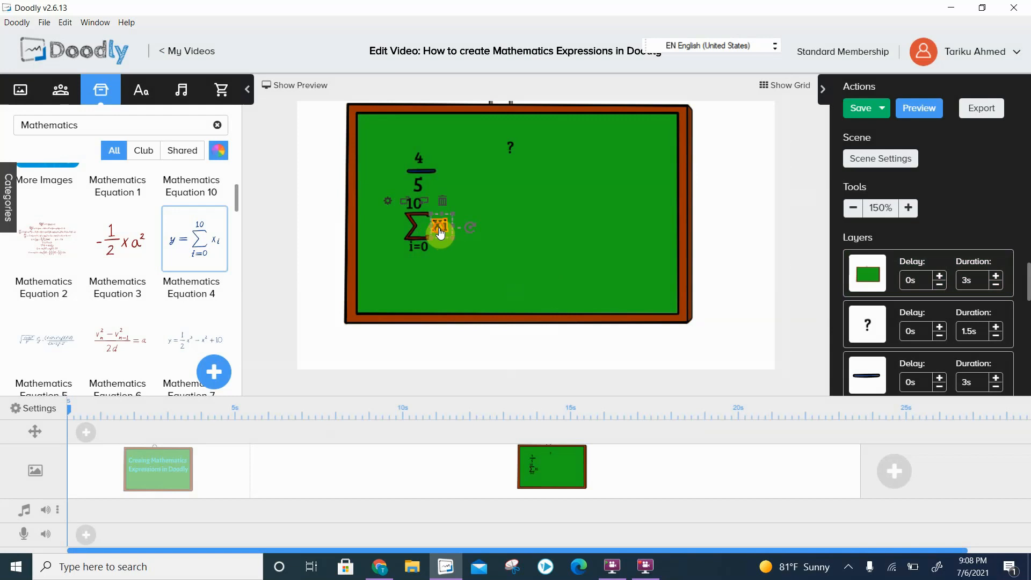
double_click(440, 231)
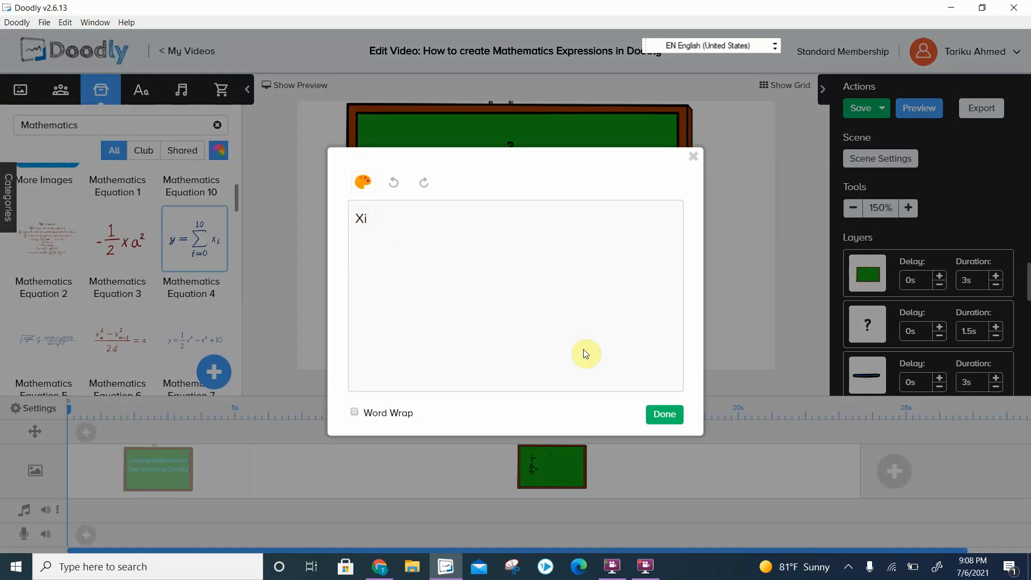
click(664, 414)
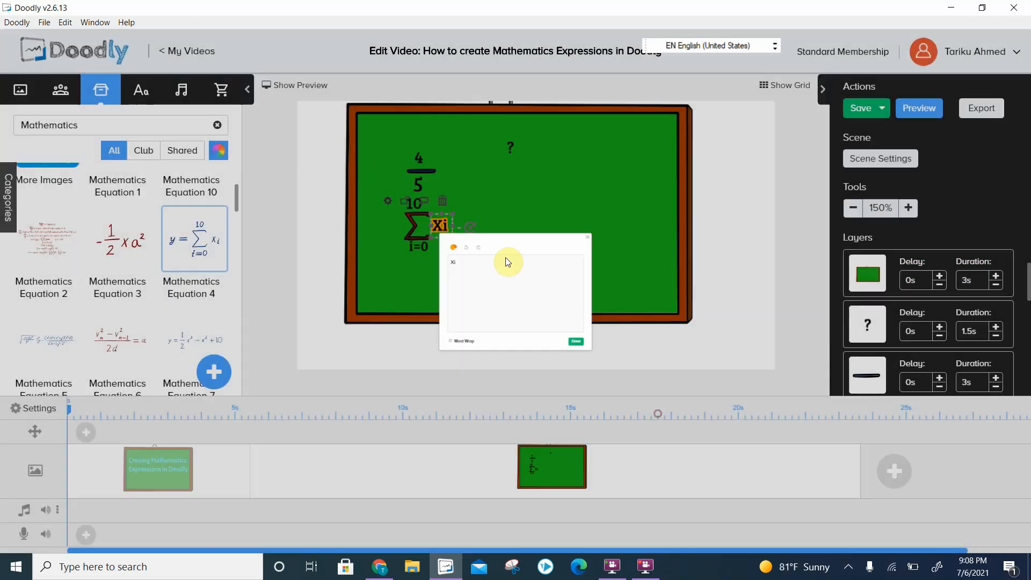
key(ctrl+v)
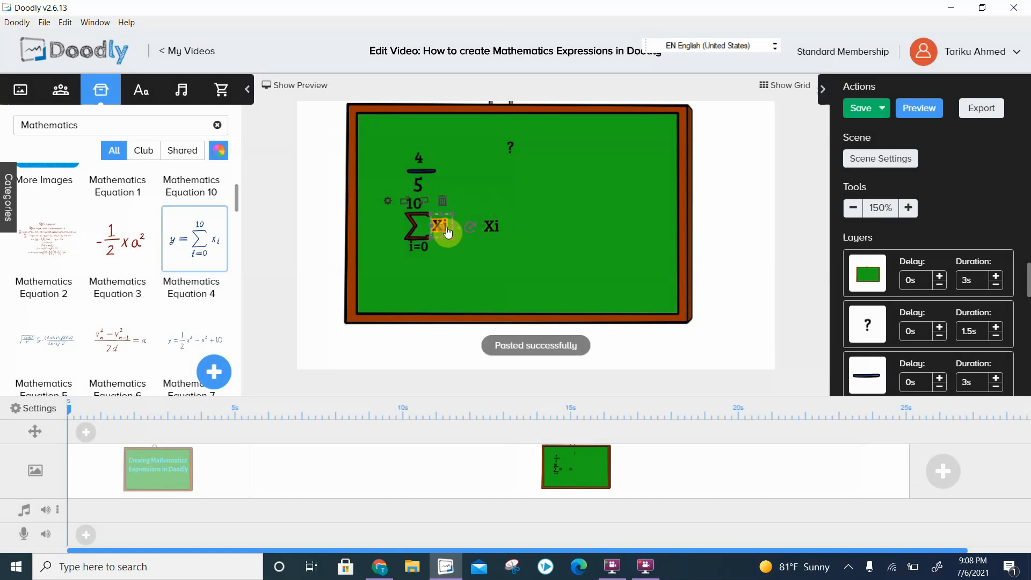
double_click(449, 230)
key(BackSpace)
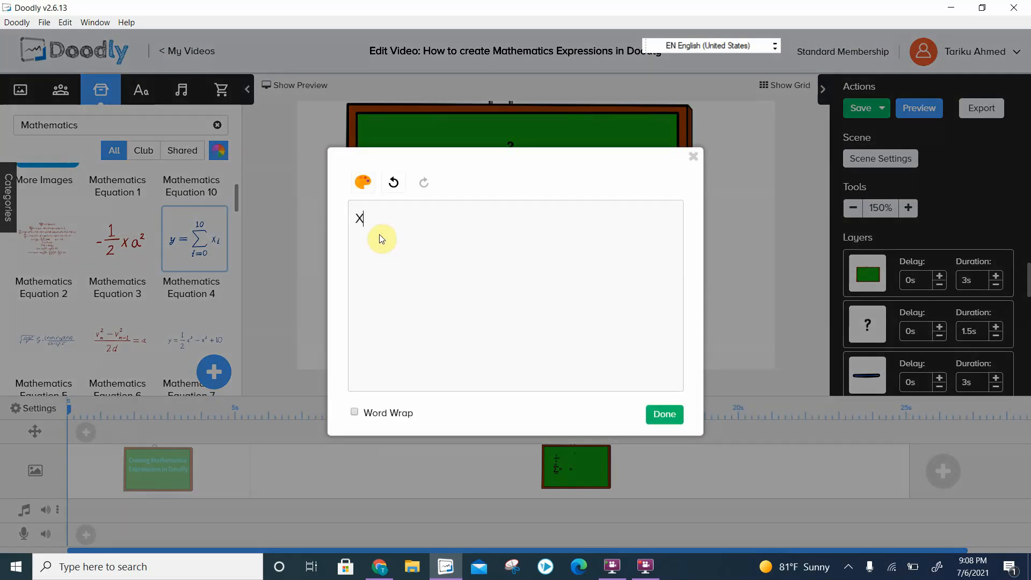
click(675, 418)
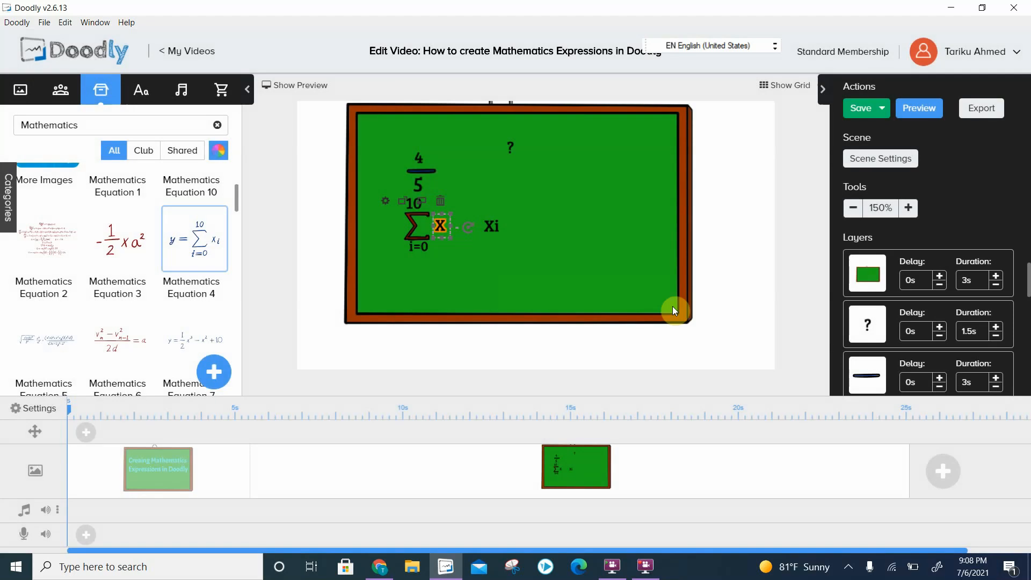
- Change the remaining Xi copy to i and place it as a subscript at the lower right of the X
click(490, 228)
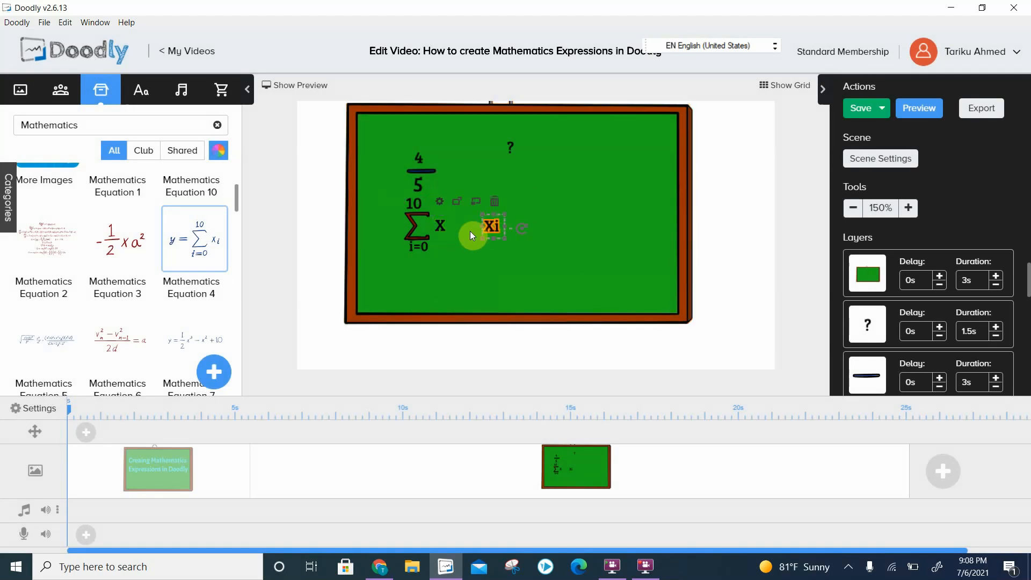
double_click(472, 233)
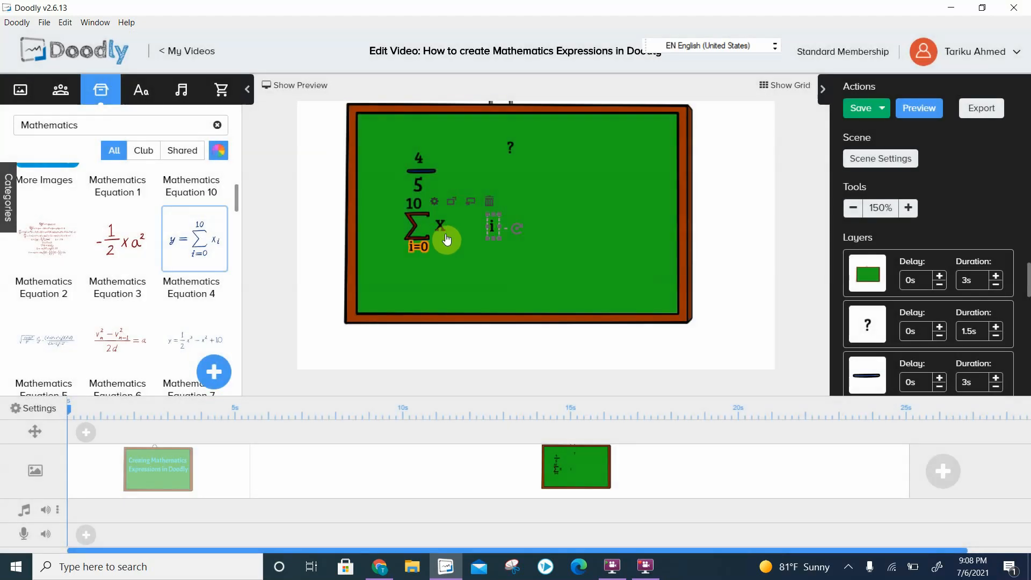
mouse_move(486, 237)
mouse_down()
mouse_move(459, 243)
mouse_move(489, 224)
mouse_move(486, 251)
mouse_up()
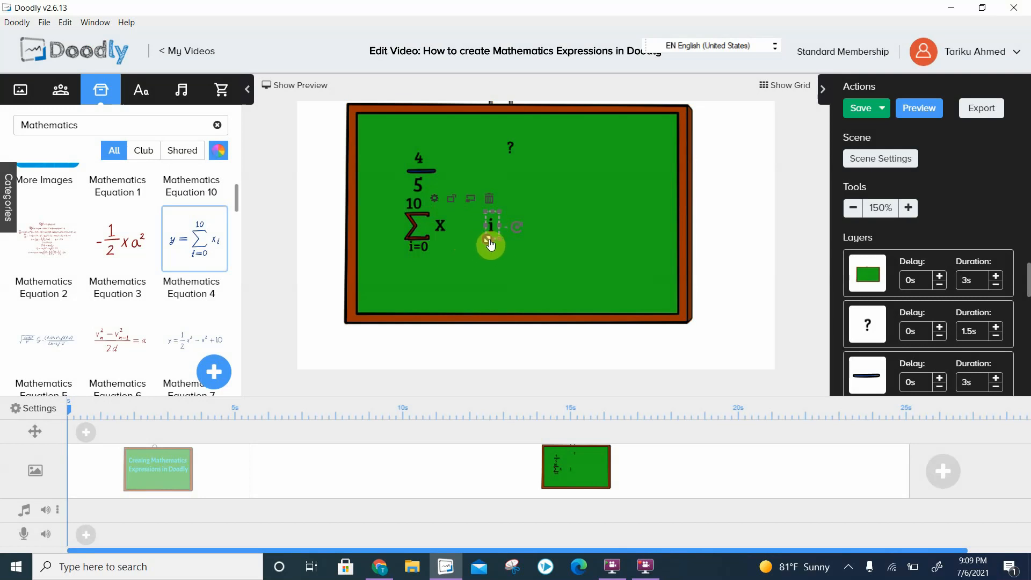
drag(493, 219, 452, 232)
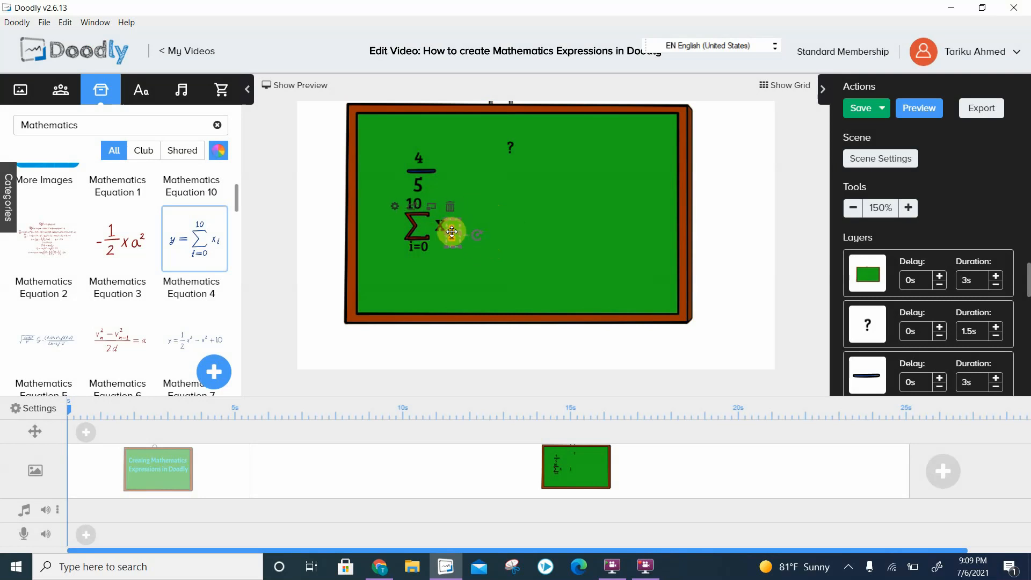
click(599, 212)
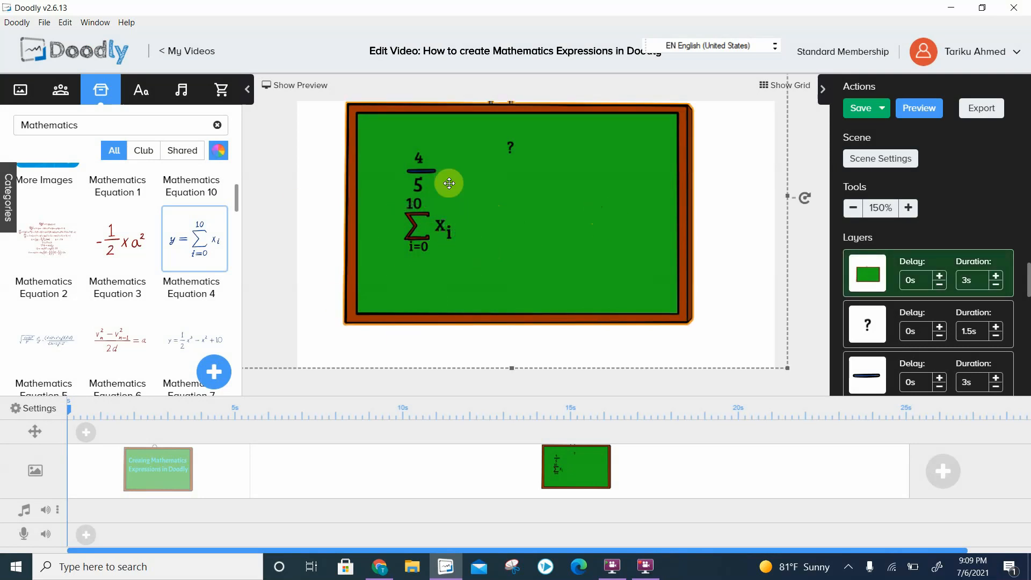
- Duplicate the 10, change the copy's text to "y =" and place it close to the left side of the summation sign
click(413, 202)
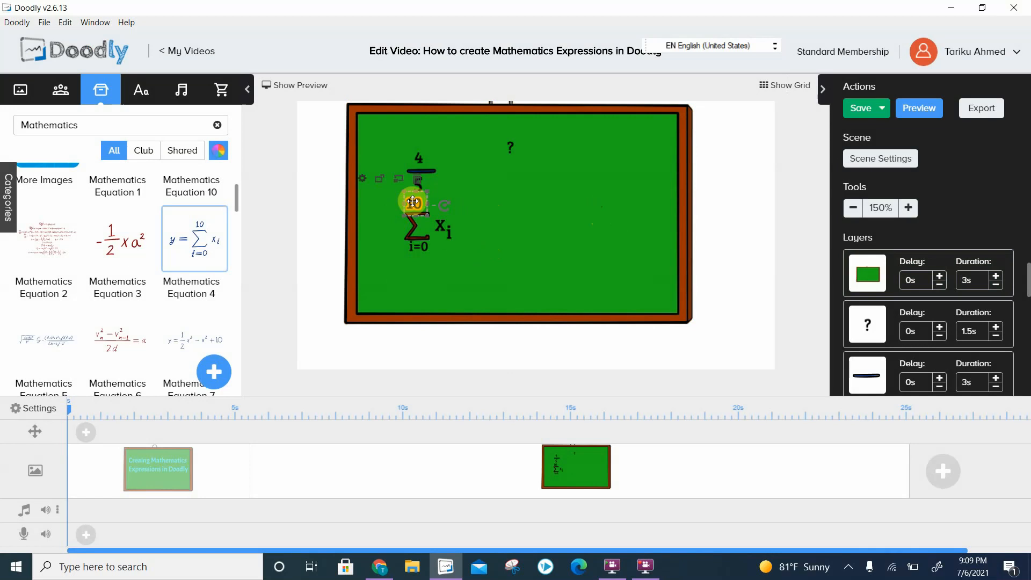
key(ctrl+v)
drag(420, 203, 339, 231)
double_click(381, 224)
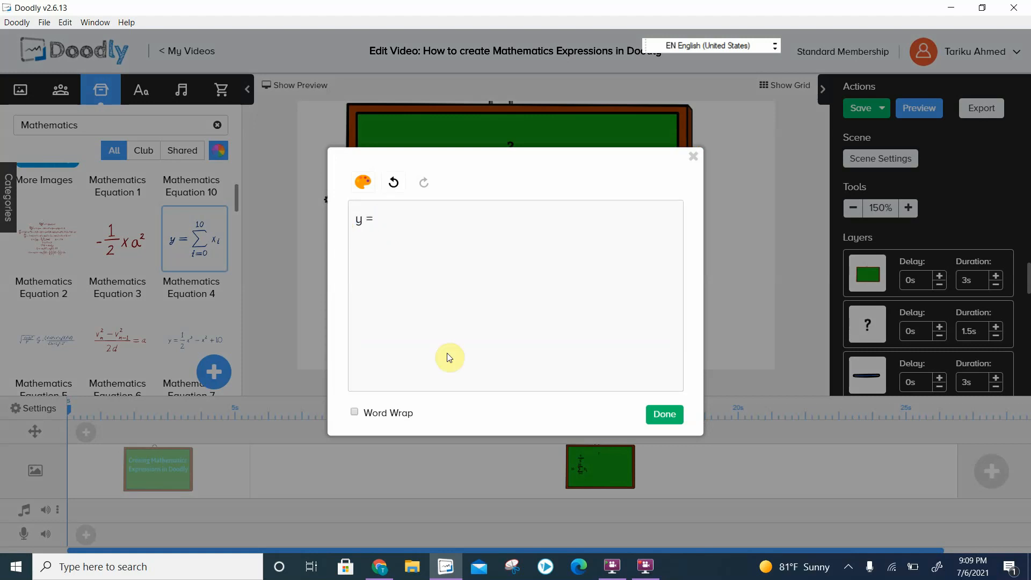
click(676, 421)
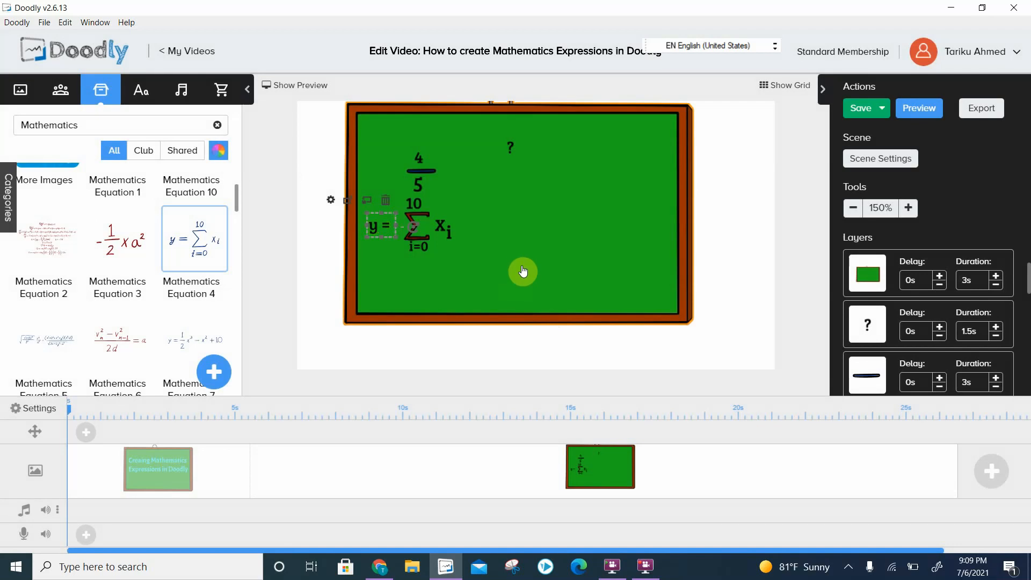
click(545, 278)
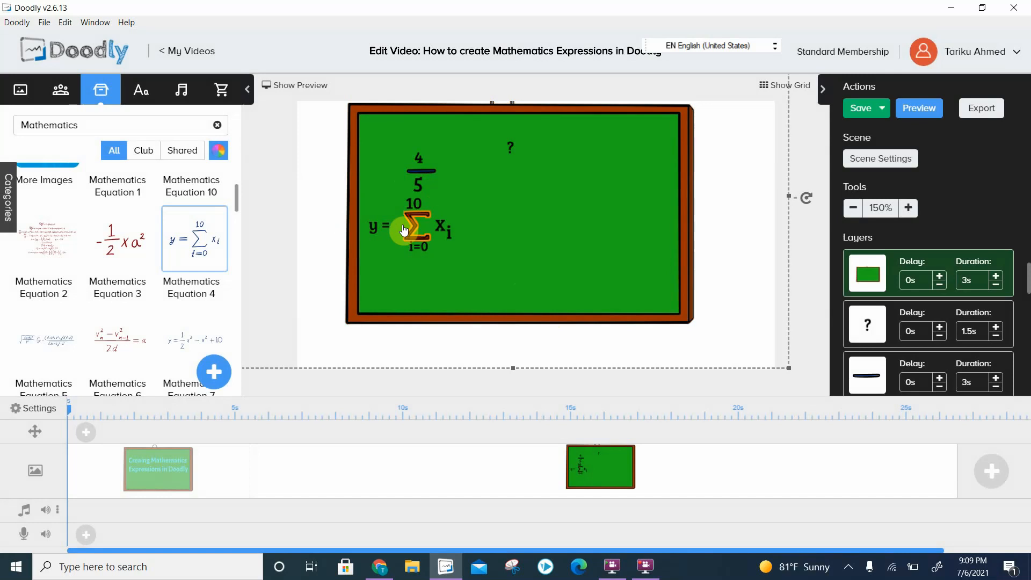
drag(375, 228, 388, 226)
click(529, 232)
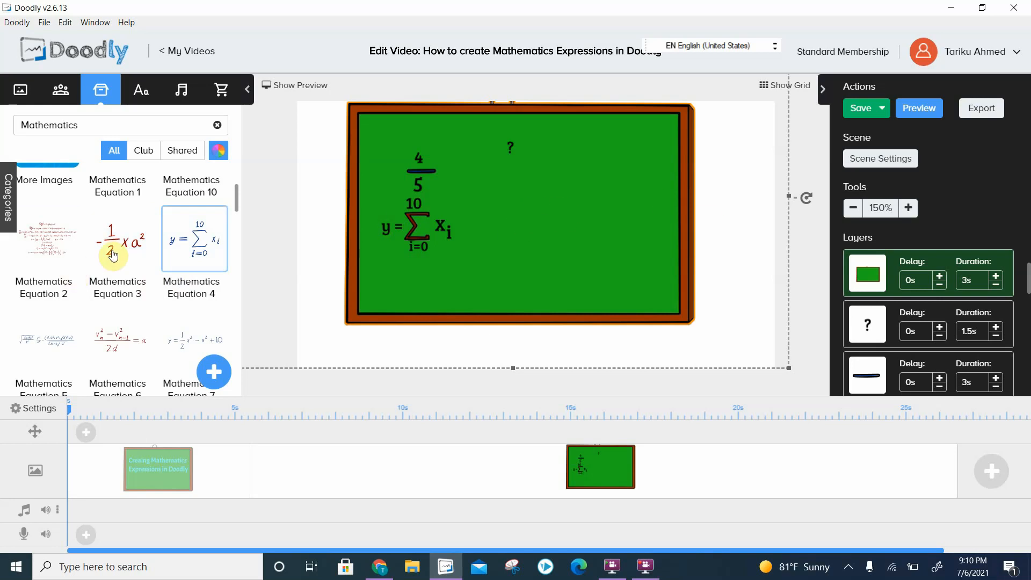
click(427, 175)
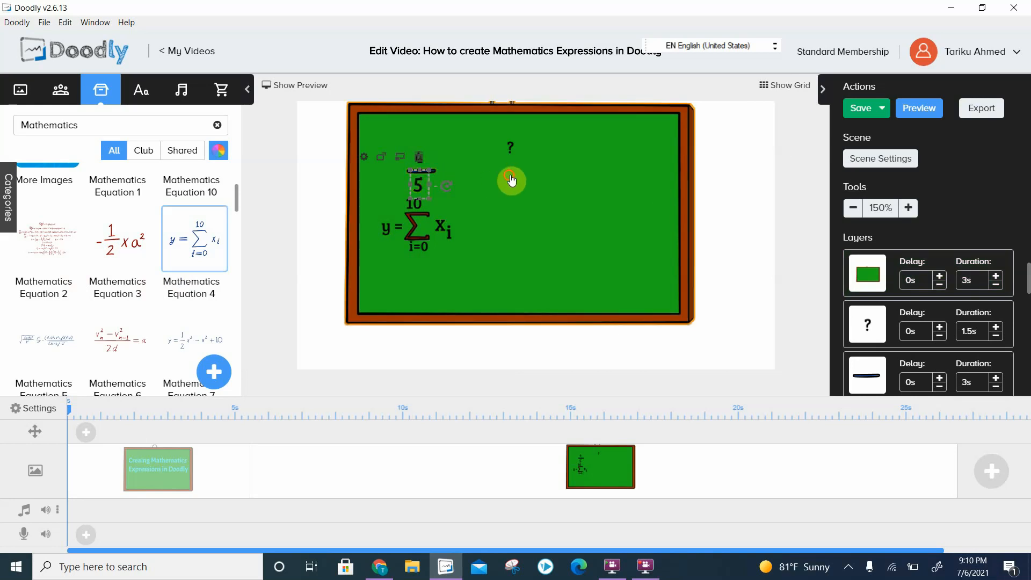
- Duplicate the fraction bar of 4/5, place the copy to the right of the question mark and shorten it slightly
click(432, 173)
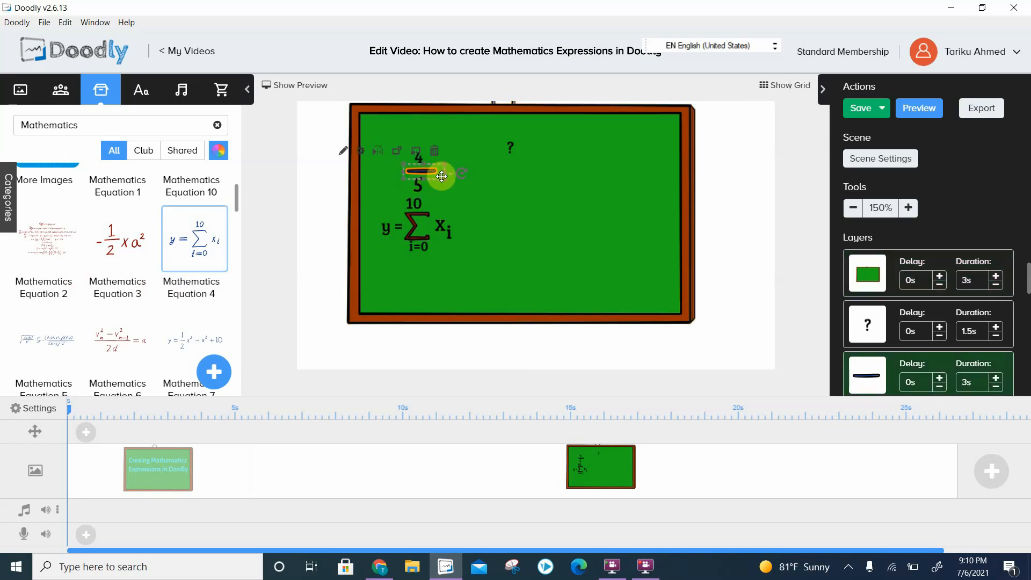
key(ctrl+v)
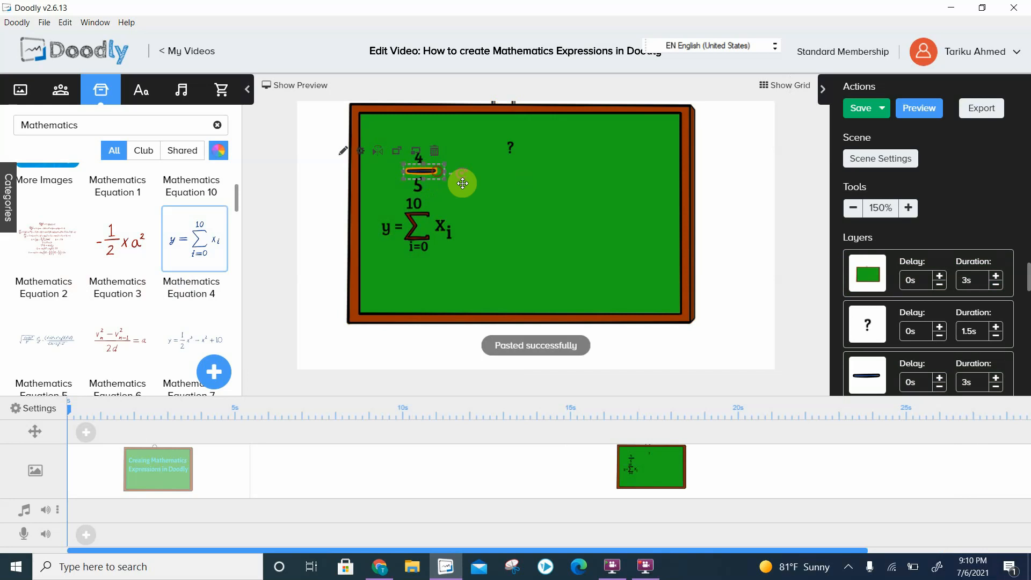
drag(462, 183, 571, 171)
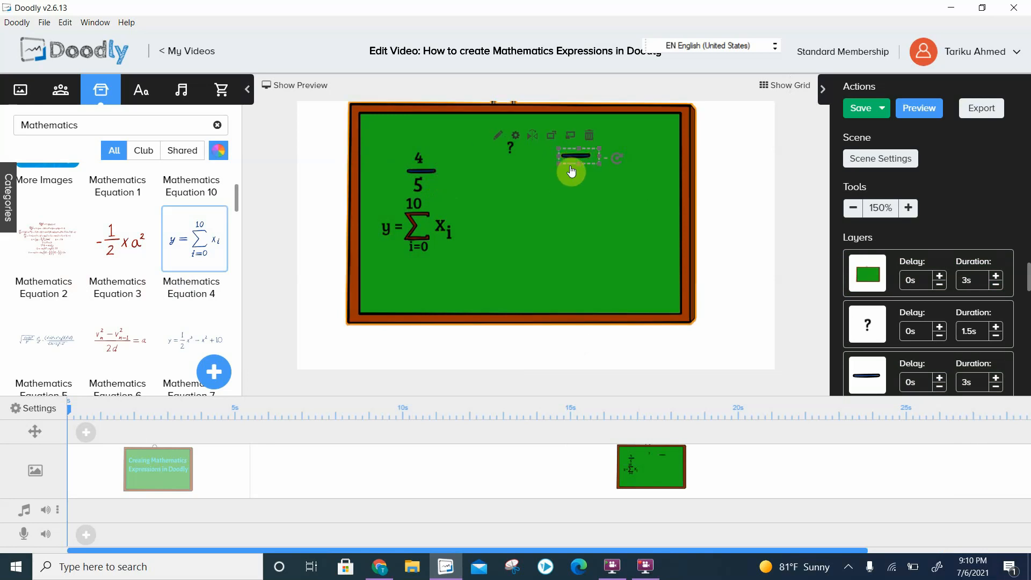
drag(560, 167, 573, 163)
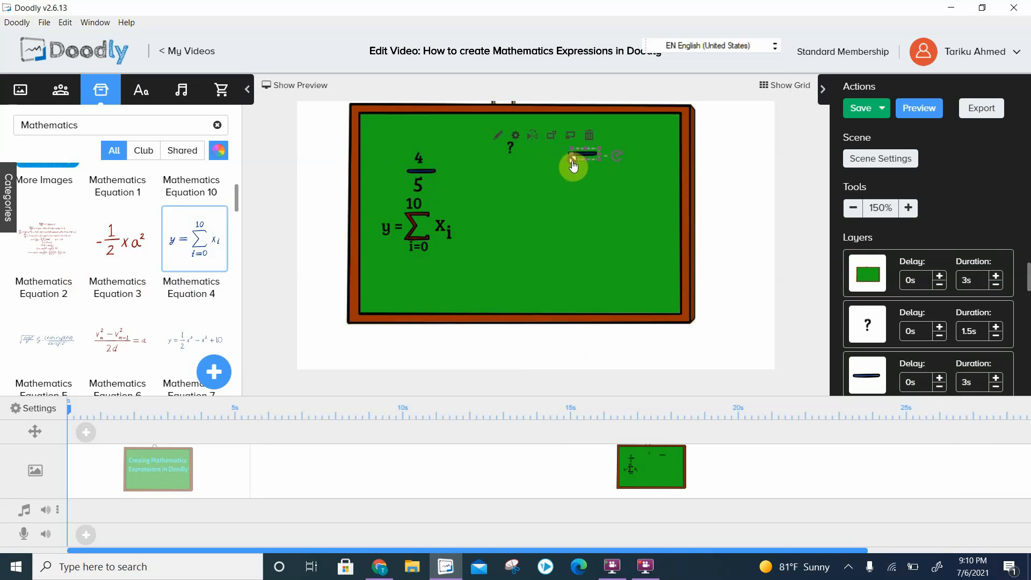
click(564, 185)
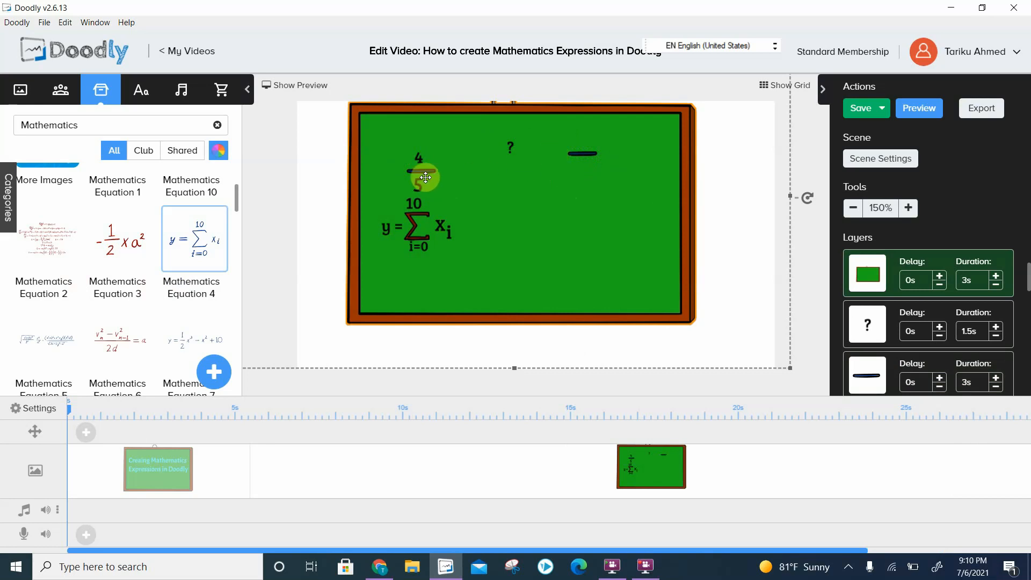
- Duplicate the numerator 4, place the copy above the new fraction bar, change its text to 1 and make it slightly smaller
click(416, 155)
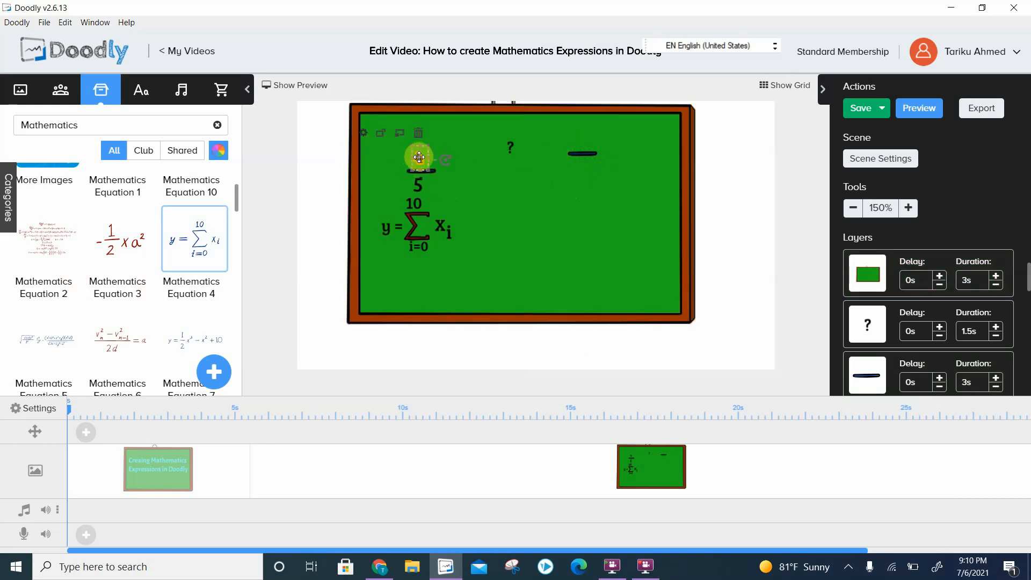
key(ctrl+v)
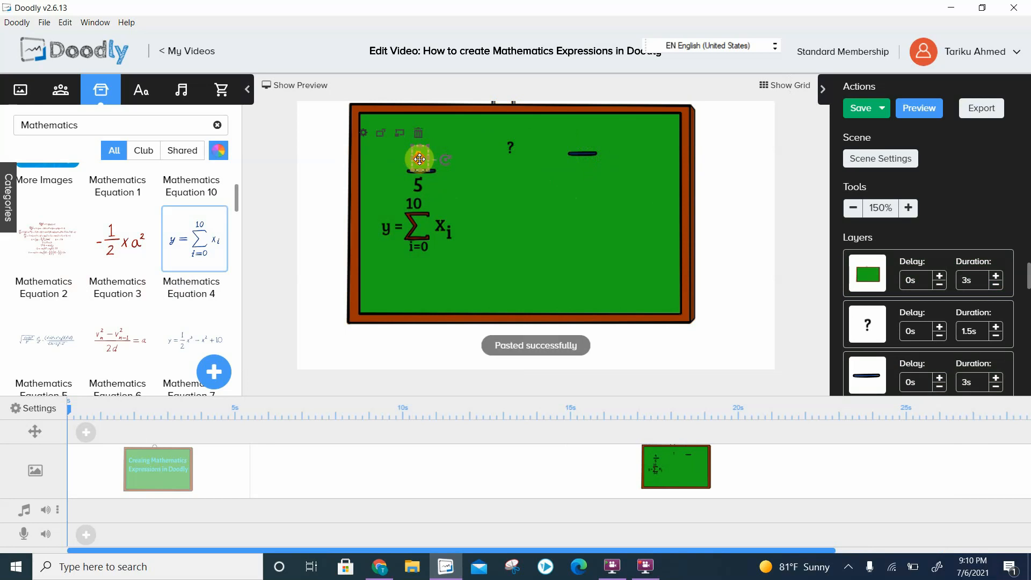
drag(419, 159, 580, 139)
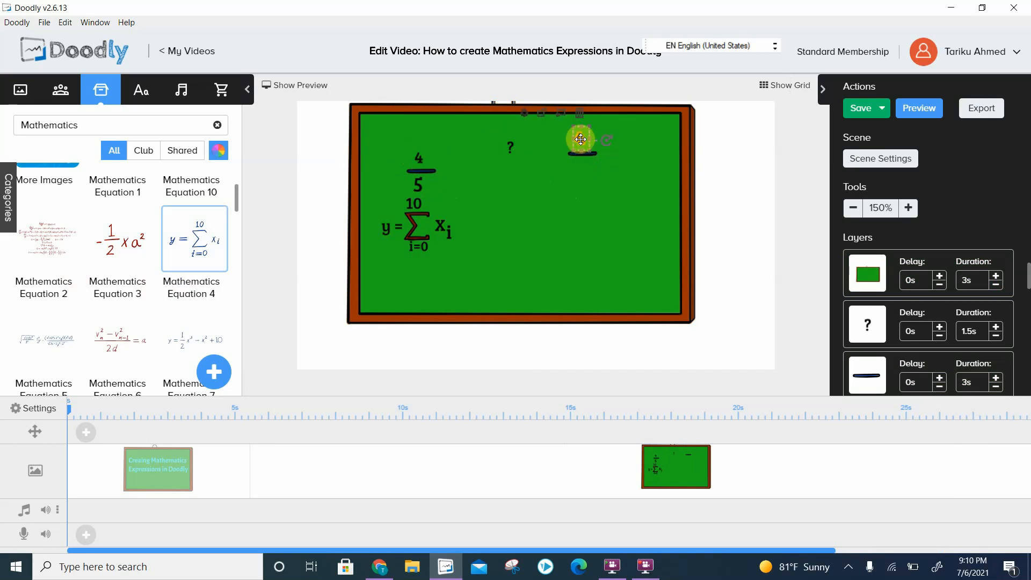
double_click(582, 139)
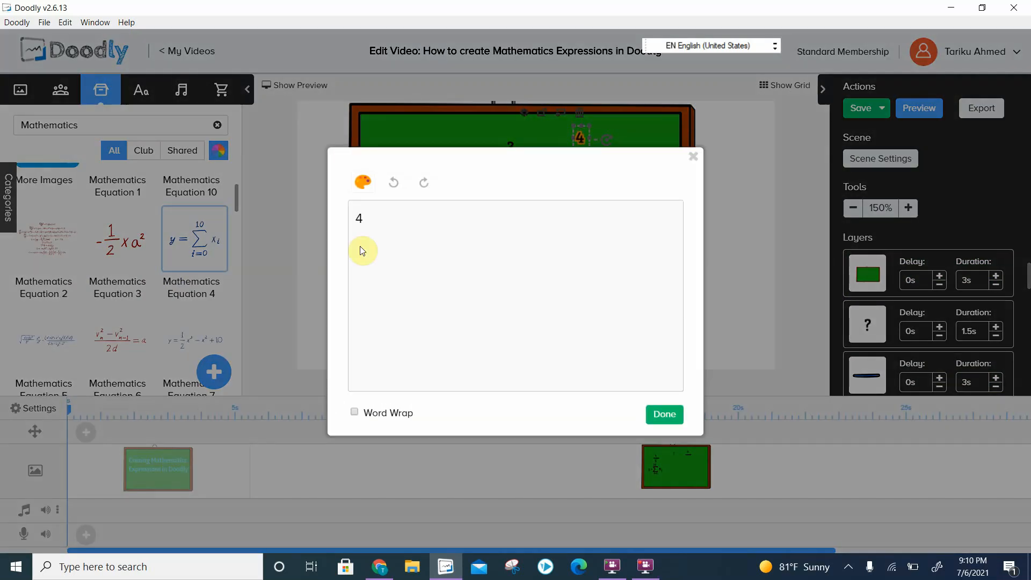
text(1)
click(664, 414)
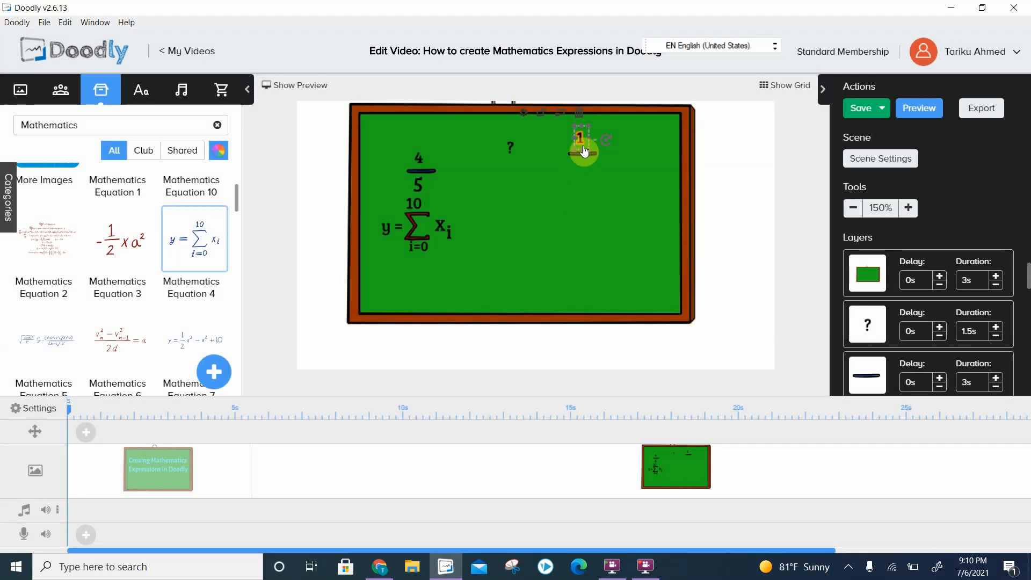
drag(590, 130, 591, 142)
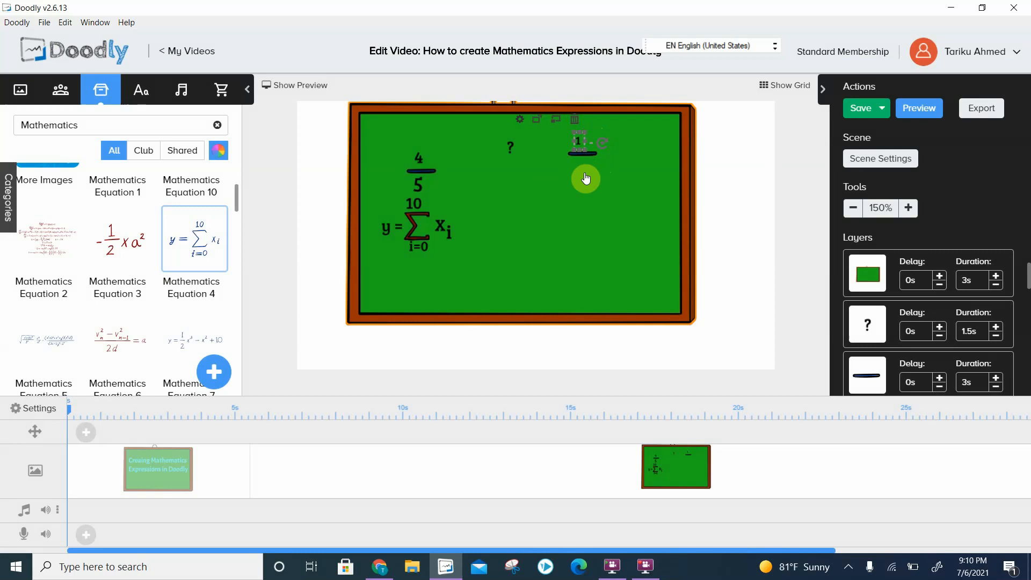
- Duplicate the 1, place the copy below the new fraction bar, change its text to 2 and adjust its size and position
key(ctrl+v)
drag(573, 131, 580, 169)
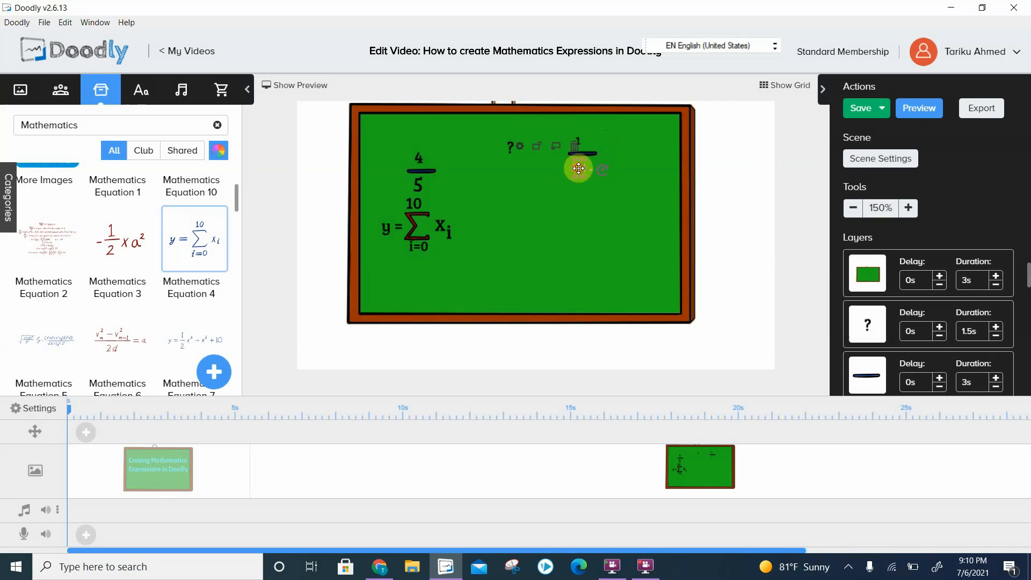
double_click(579, 169)
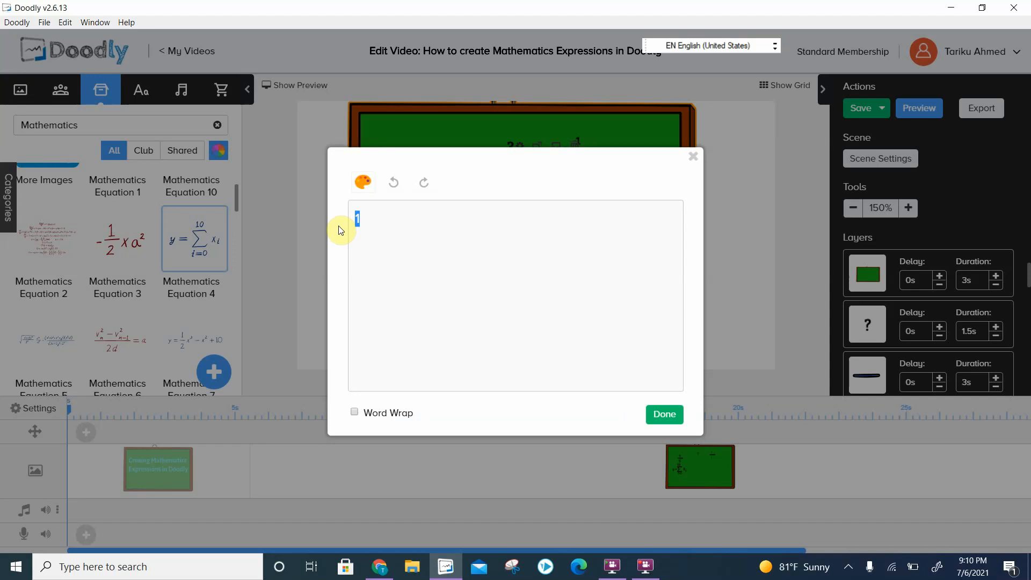
text(2)
click(661, 414)
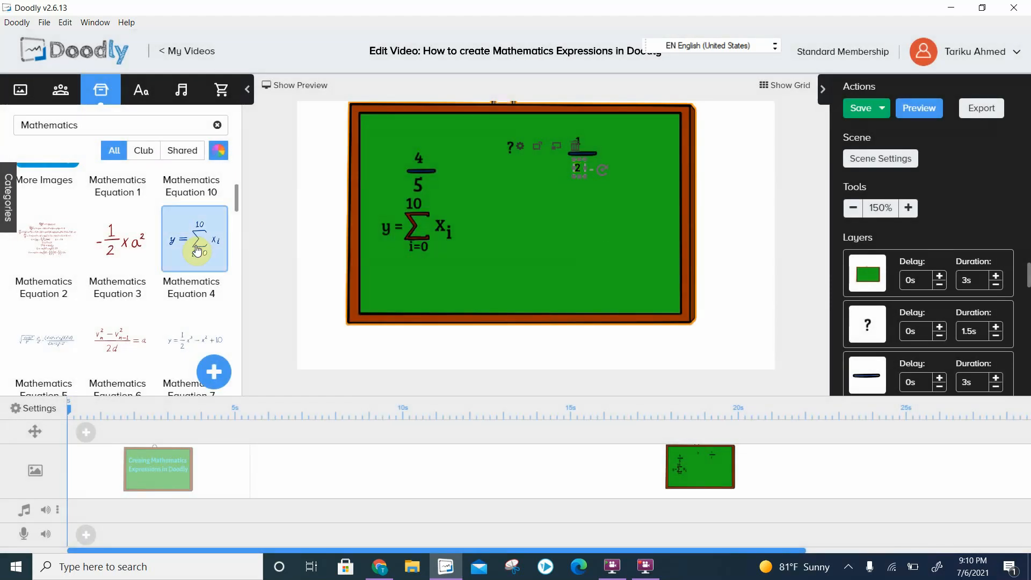
drag(587, 161, 597, 159)
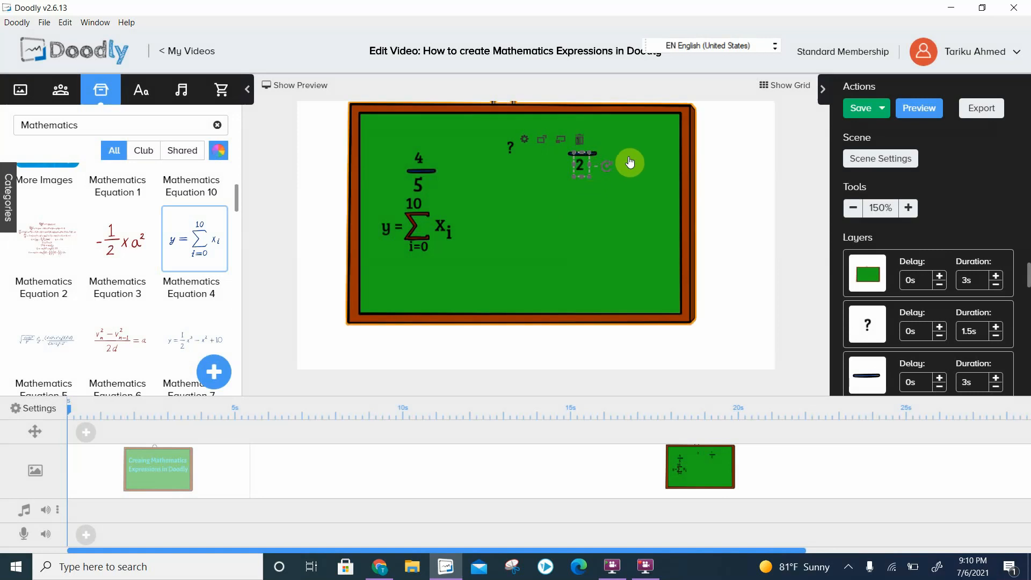
click(617, 156)
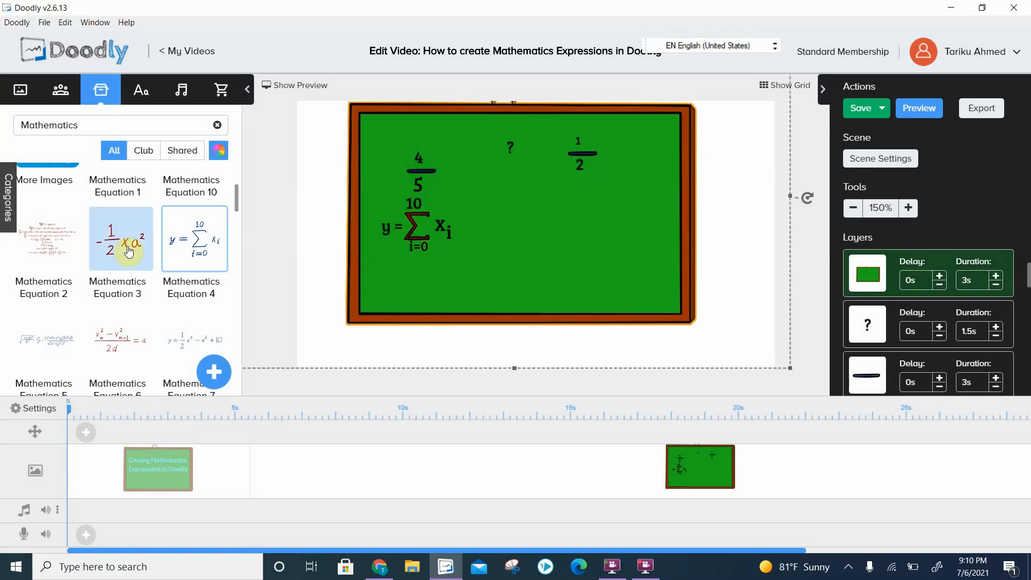
- Duplicate the X of the summation, place the copy just right of the new fraction and change its text to xa
click(438, 229)
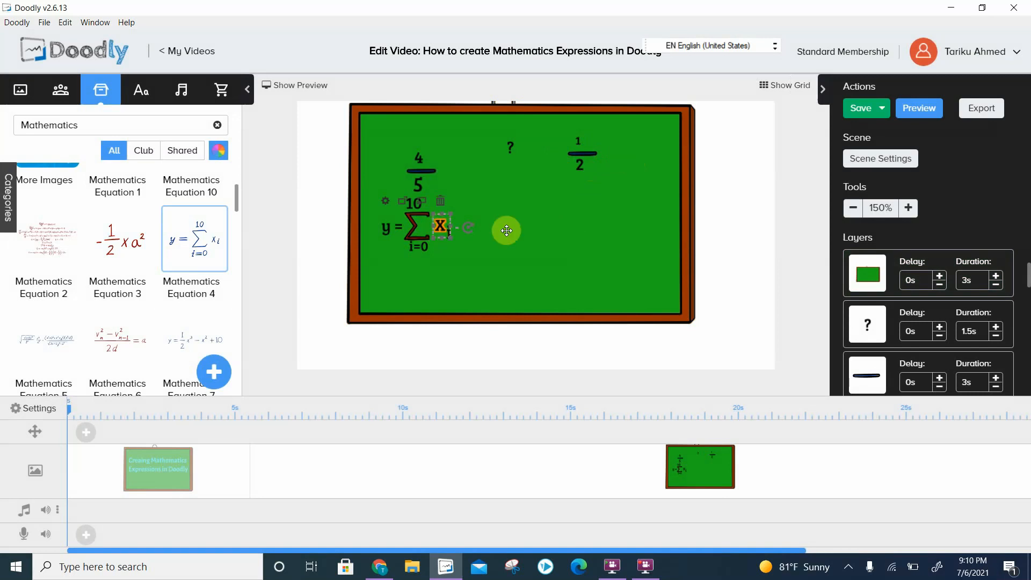
key(ctrl+c)
key(ctrl+v)
drag(437, 228, 611, 155)
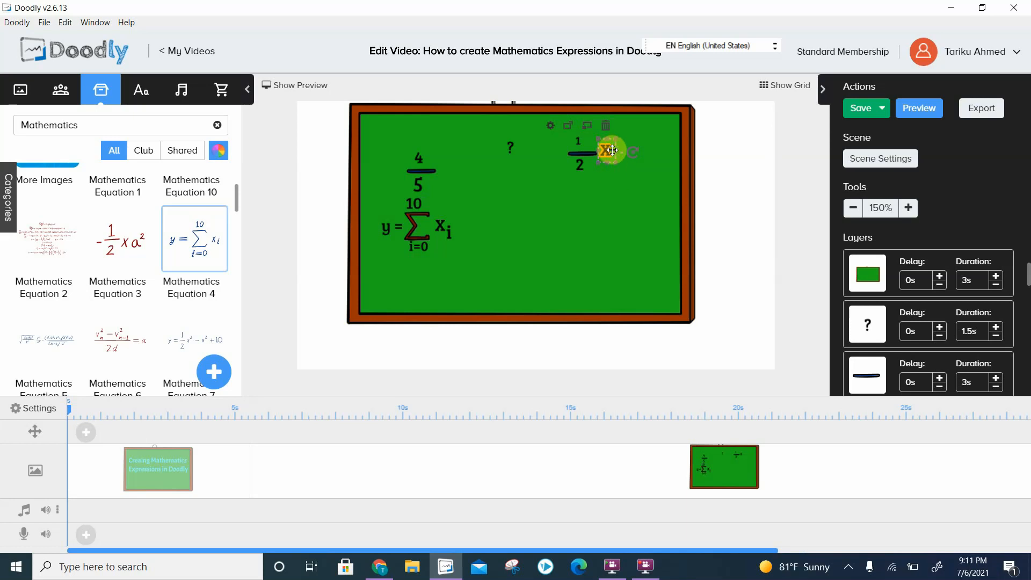
double_click(610, 149)
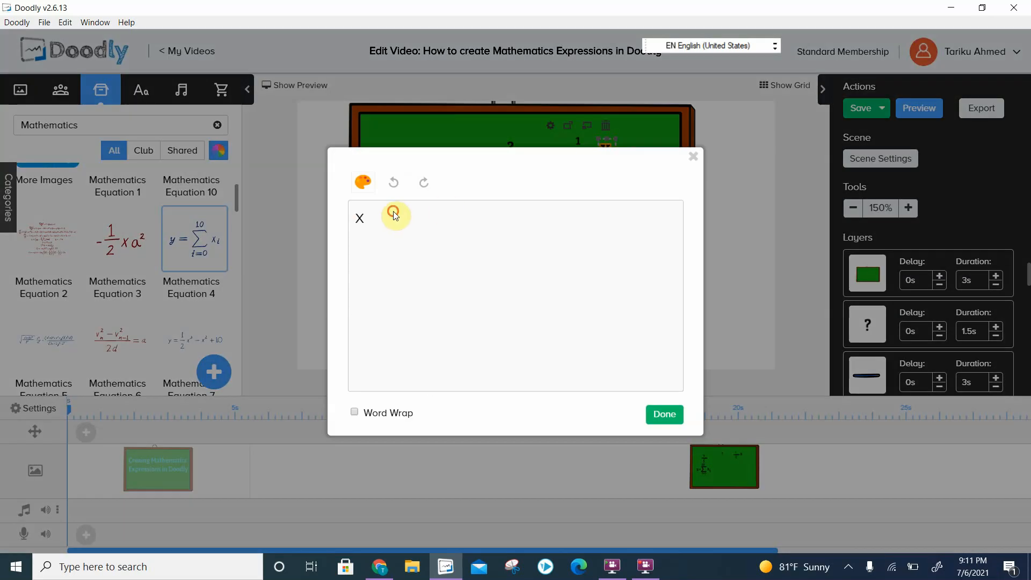
click(663, 414)
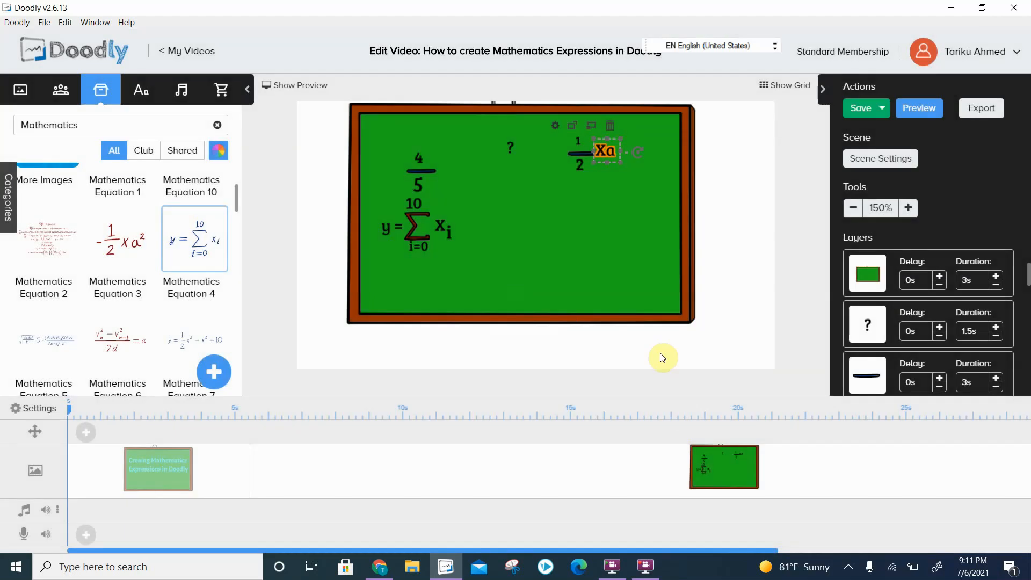
double_click(604, 151)
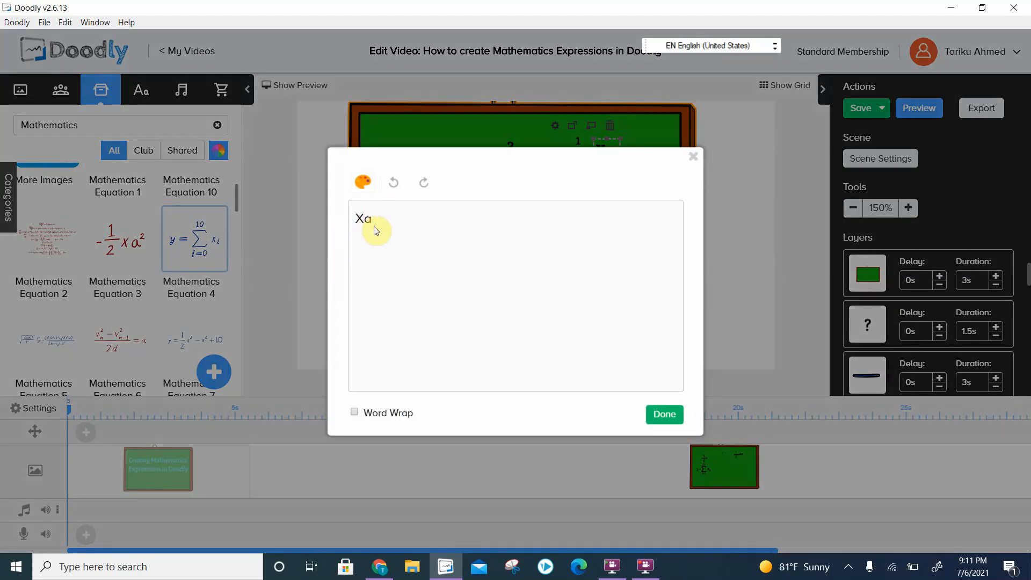
click(667, 416)
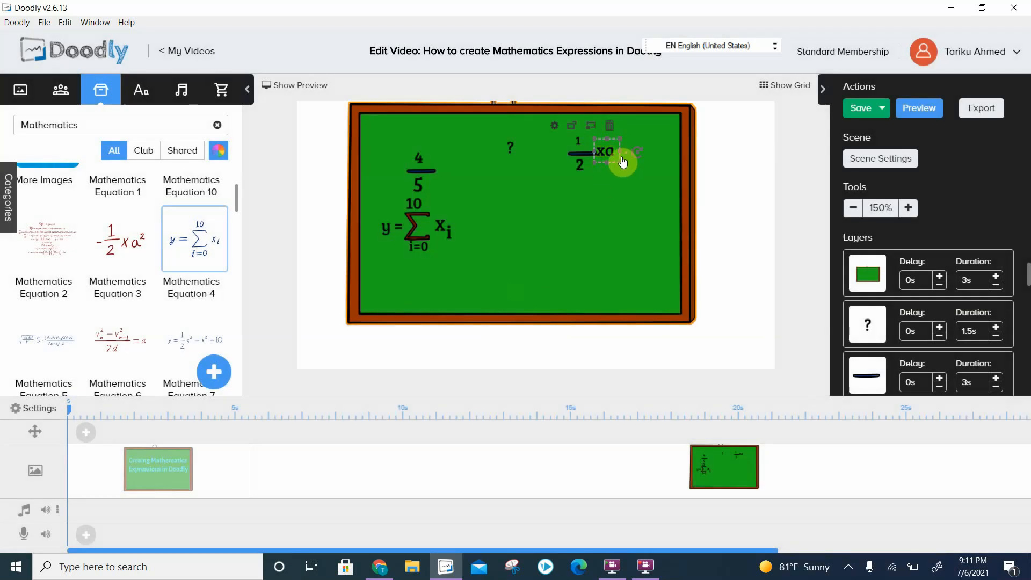
click(600, 211)
- Duplicate the denominator 2 and place a smaller copy as a superscript at the upper right of xa
click(581, 166)
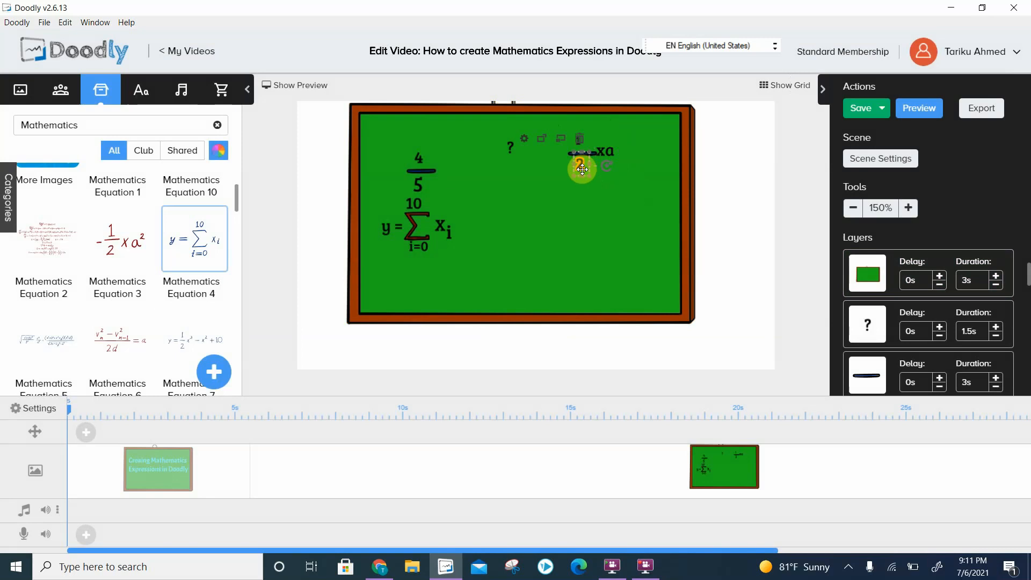
key(ctrl+v)
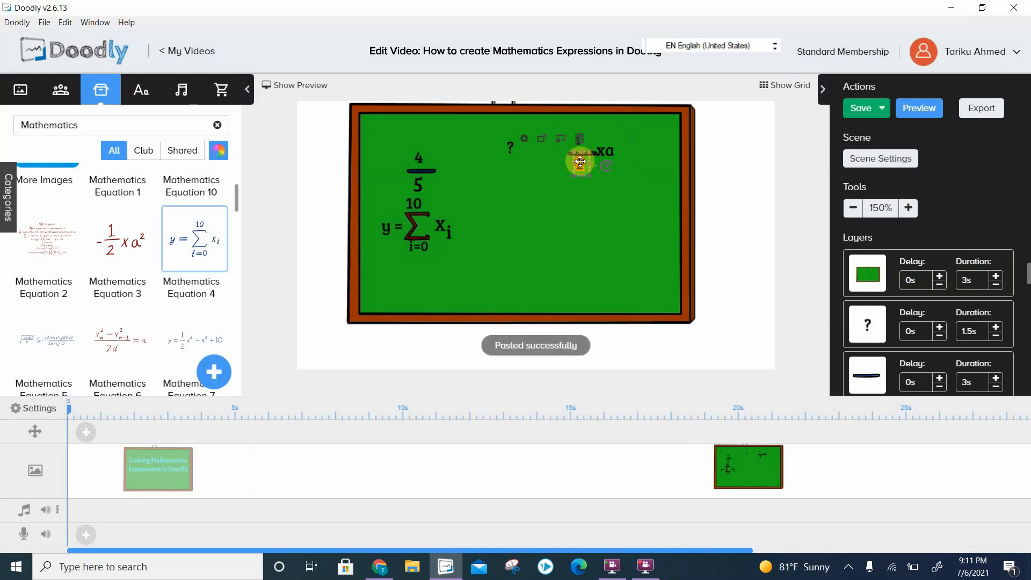
drag(579, 157, 626, 145)
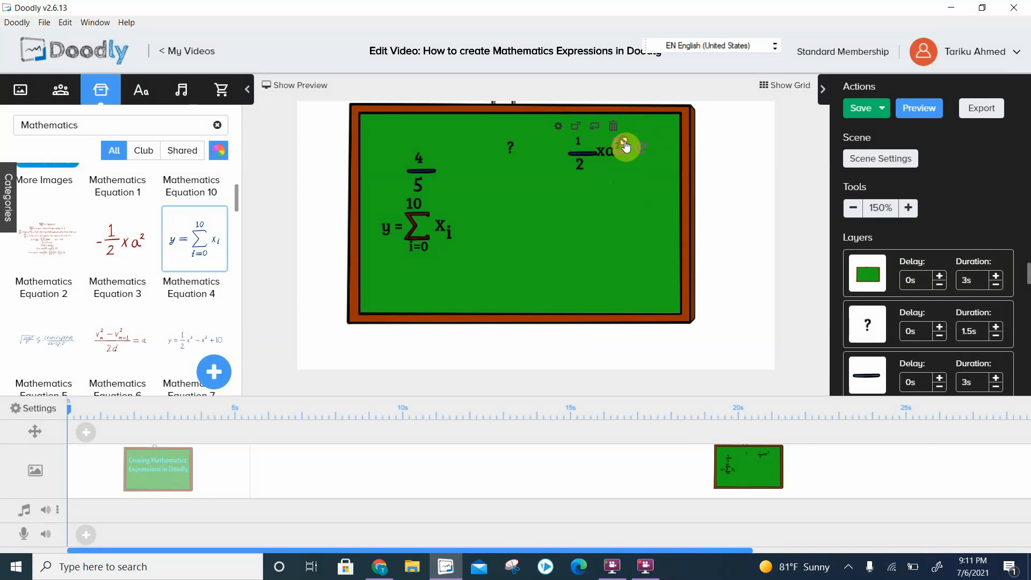
click(635, 184)
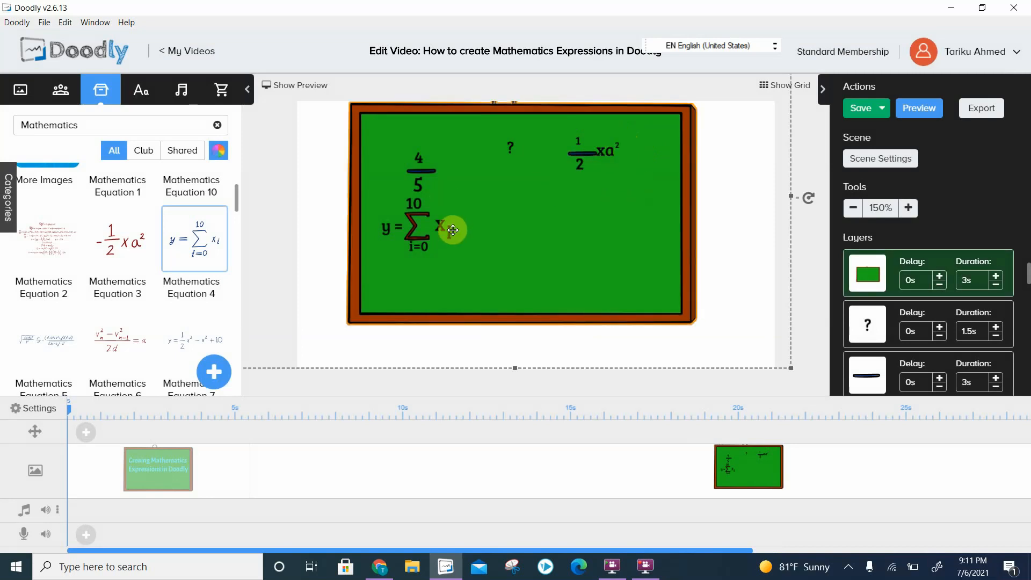
- Duplicate the denominator 2, change the copy's text to "-" and place it just left of the new fraction bar
key(ctrl+v)
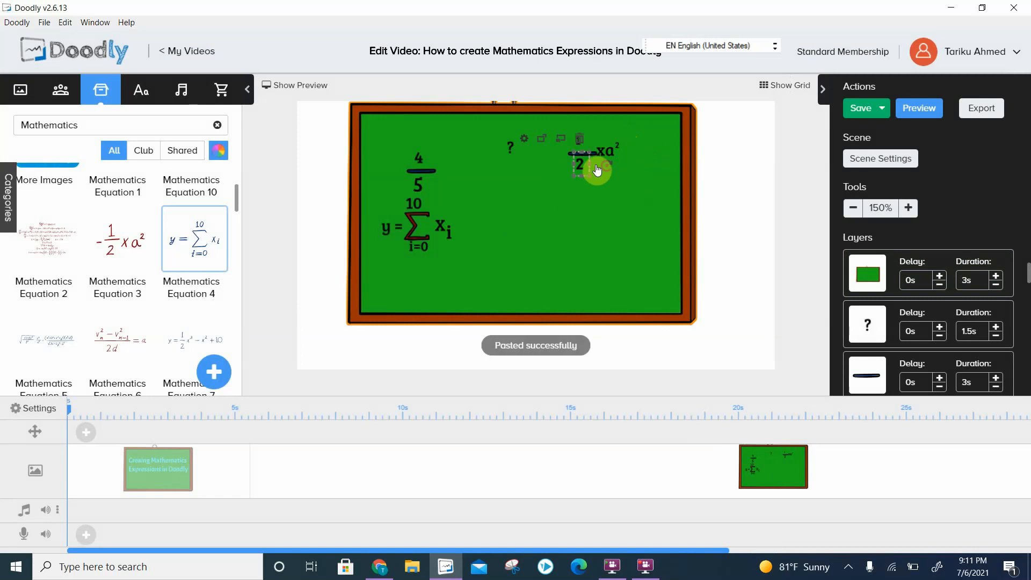
mouse_move(555, 168)
mouse_down()
mouse_move(550, 150)
mouse_move(555, 157)
mouse_up()
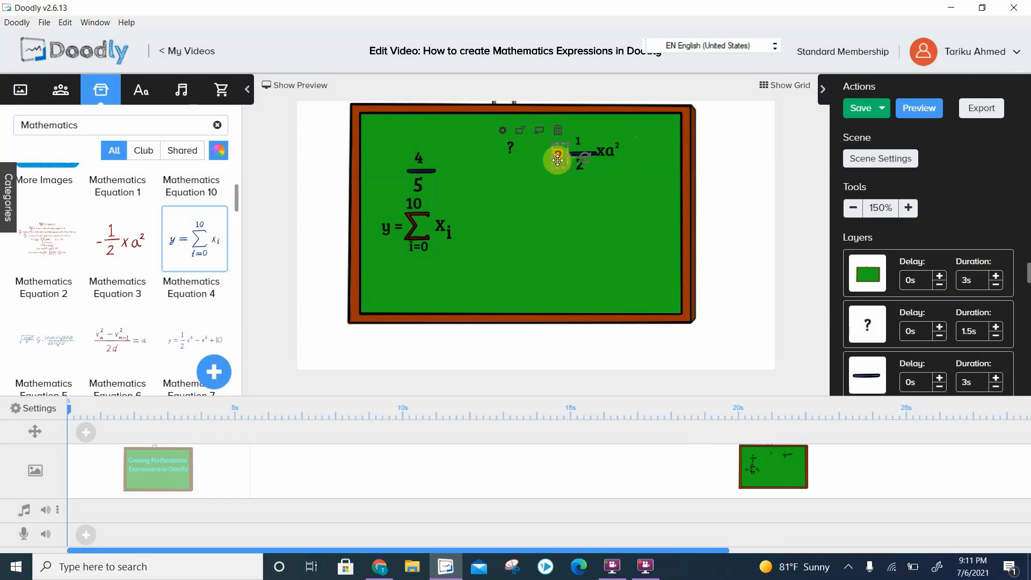
double_click(558, 160)
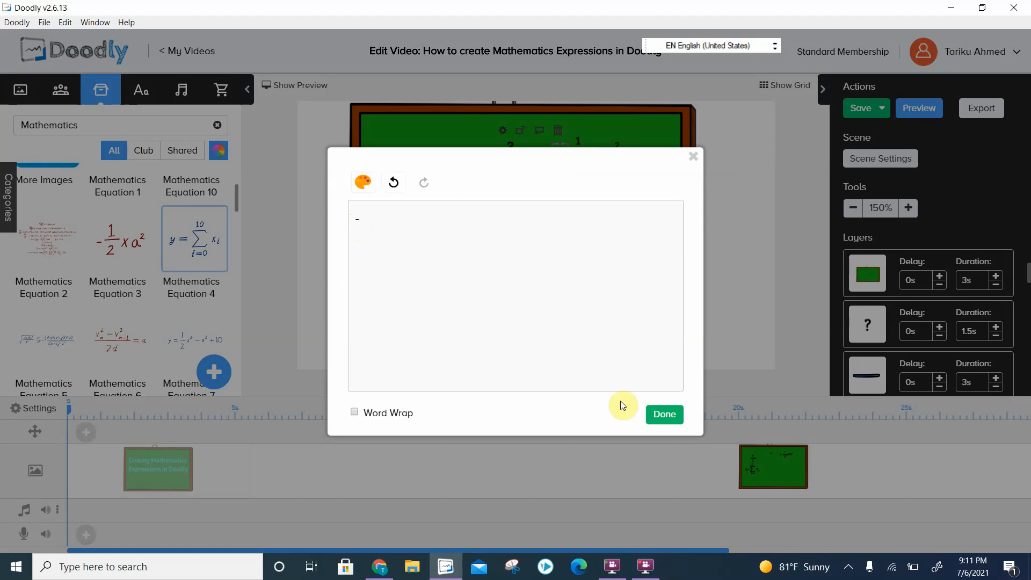
click(668, 424)
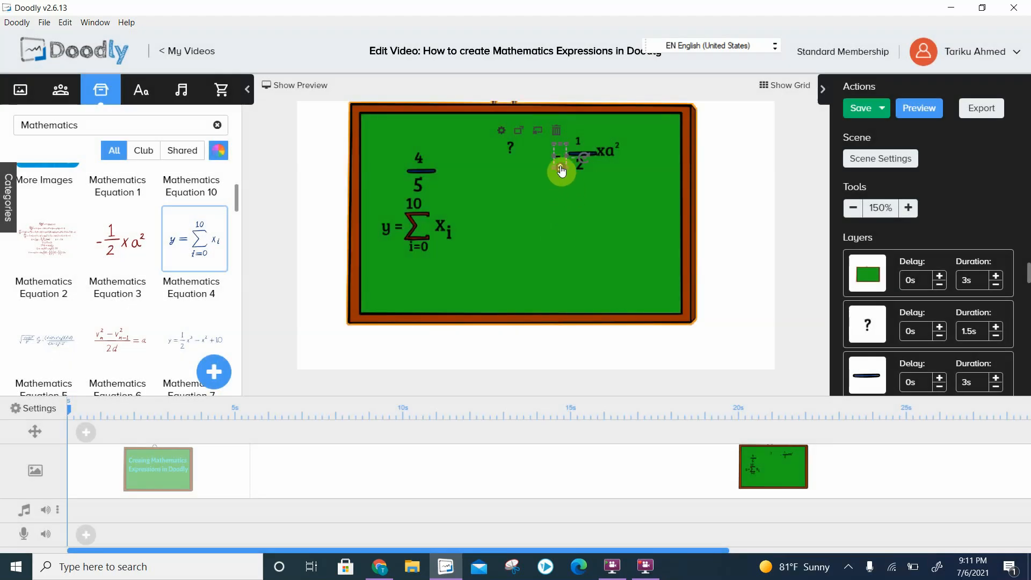
drag(561, 171, 559, 148)
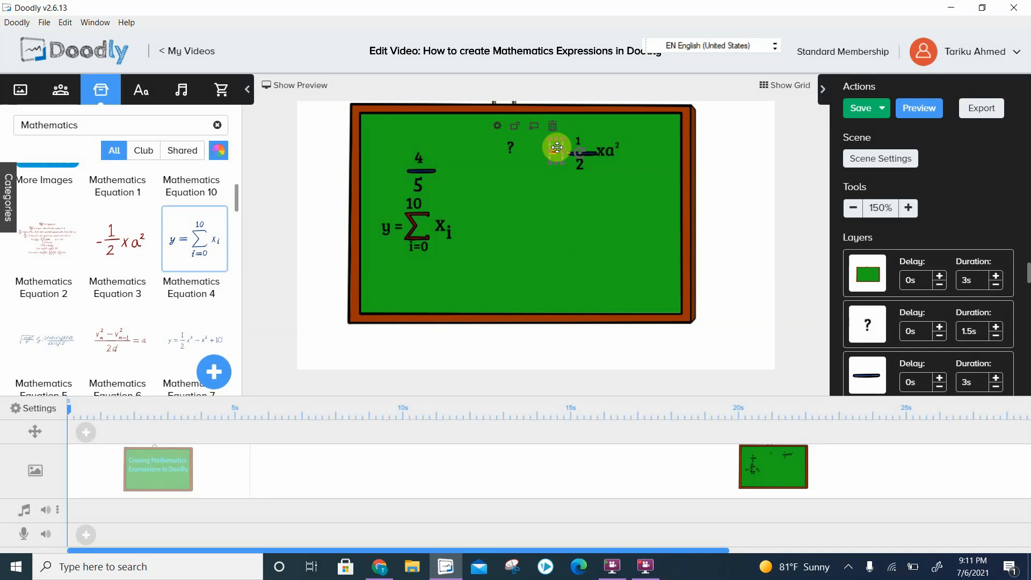
click(648, 195)
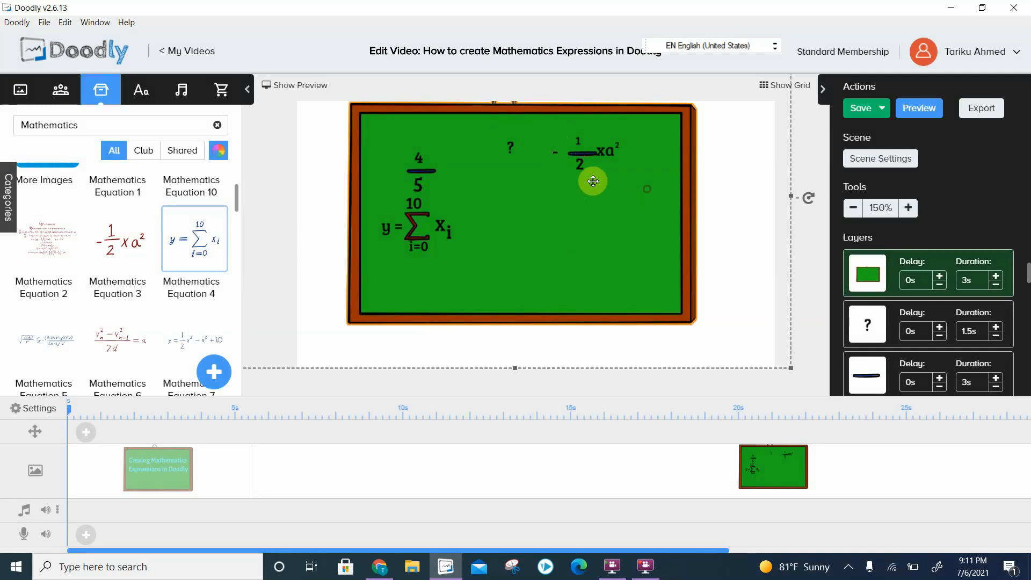
click(554, 158)
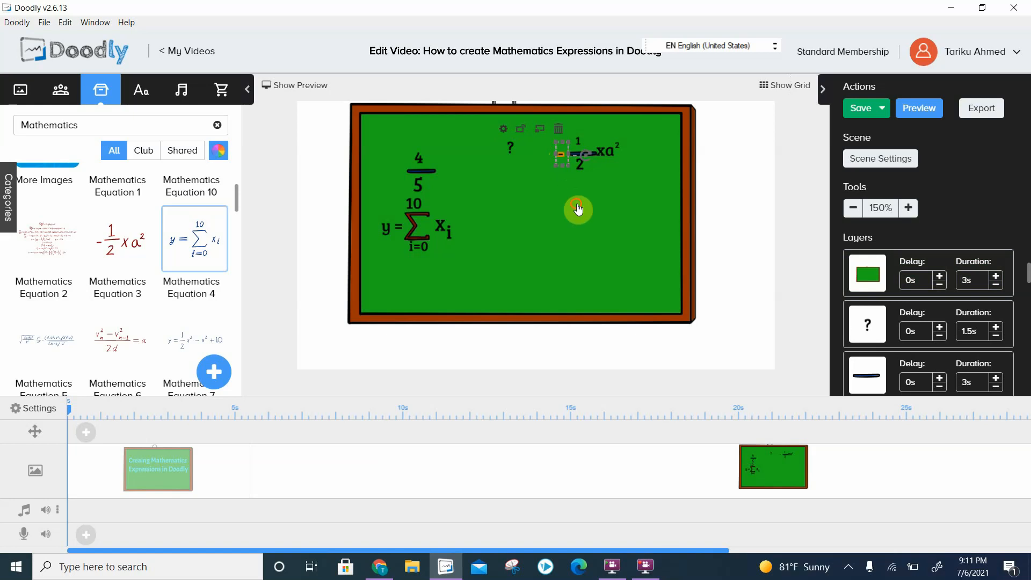
click(572, 273)
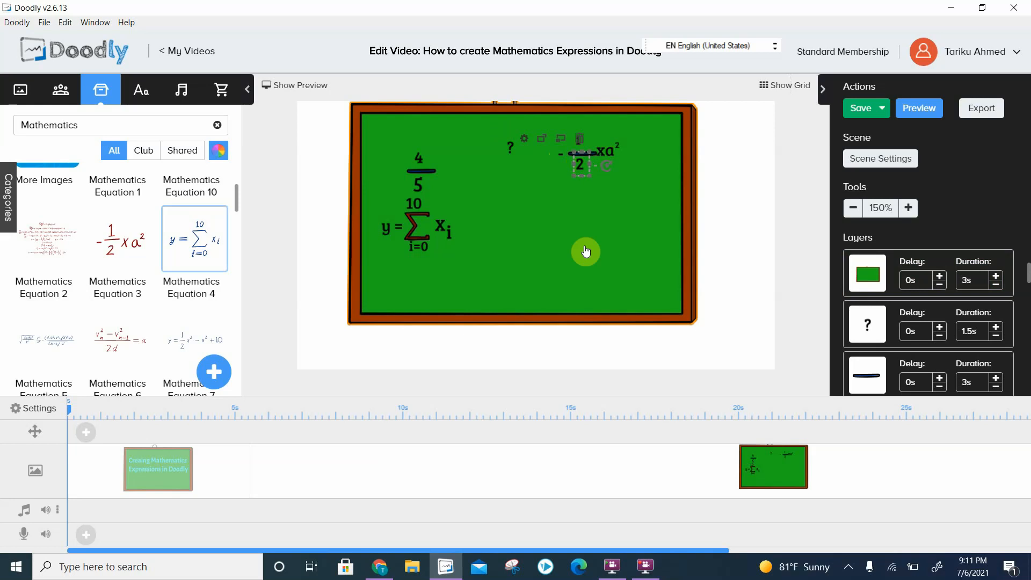
click(589, 155)
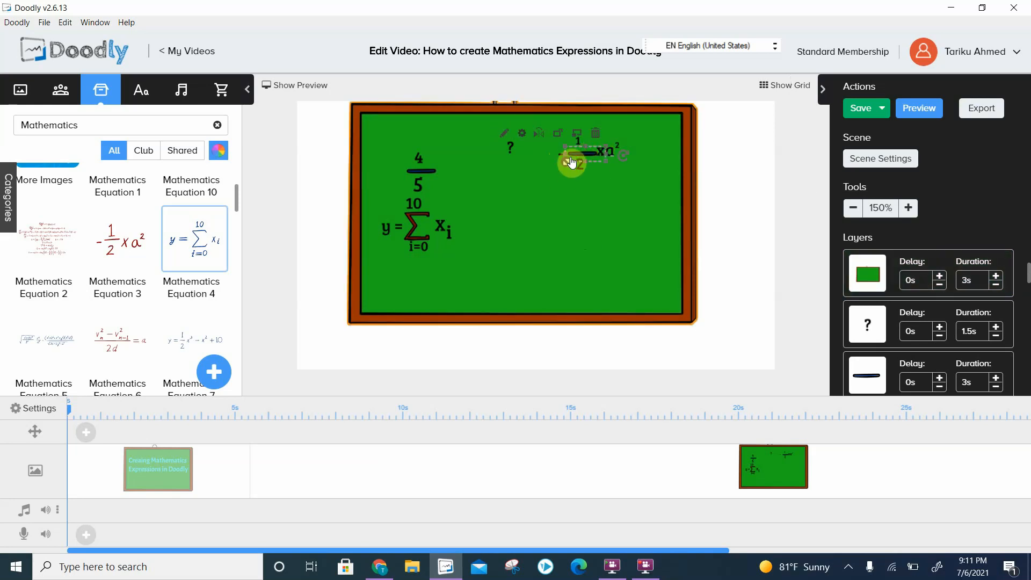
- Align the bar of the -1/2 fraction with its 1 and 2, and preview the blackboard scene
drag(566, 166, 576, 167)
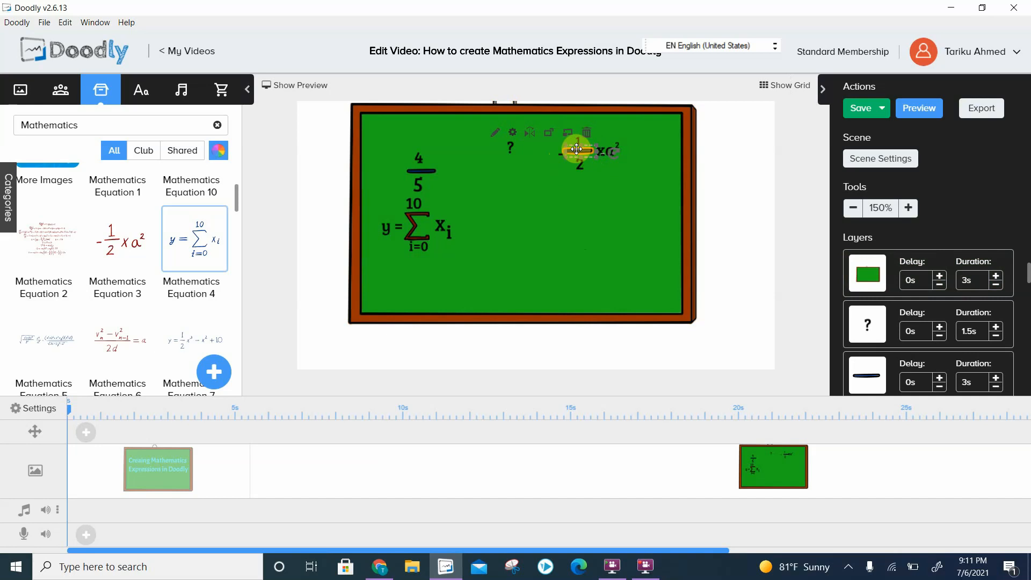
click(563, 207)
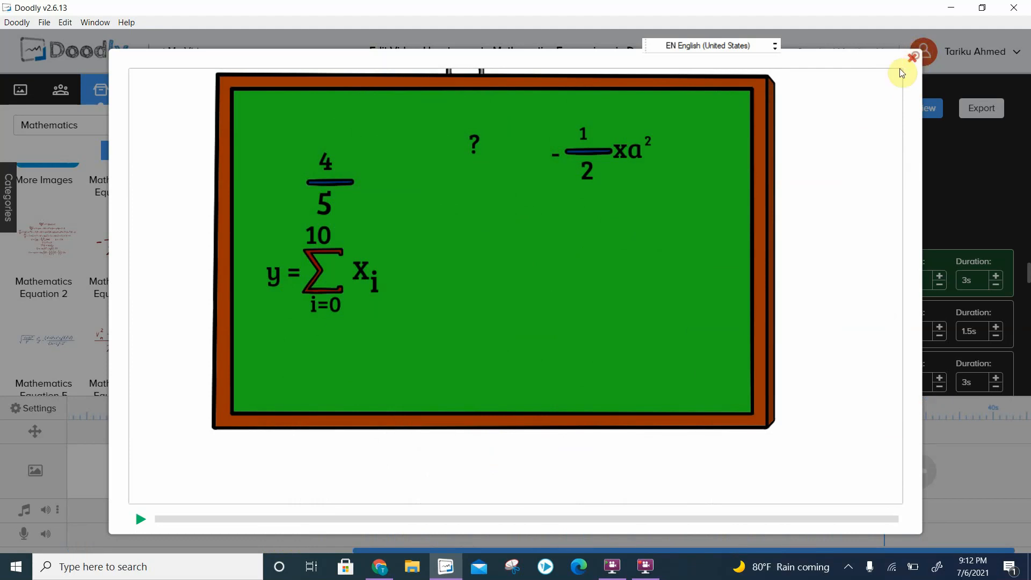
click(911, 57)
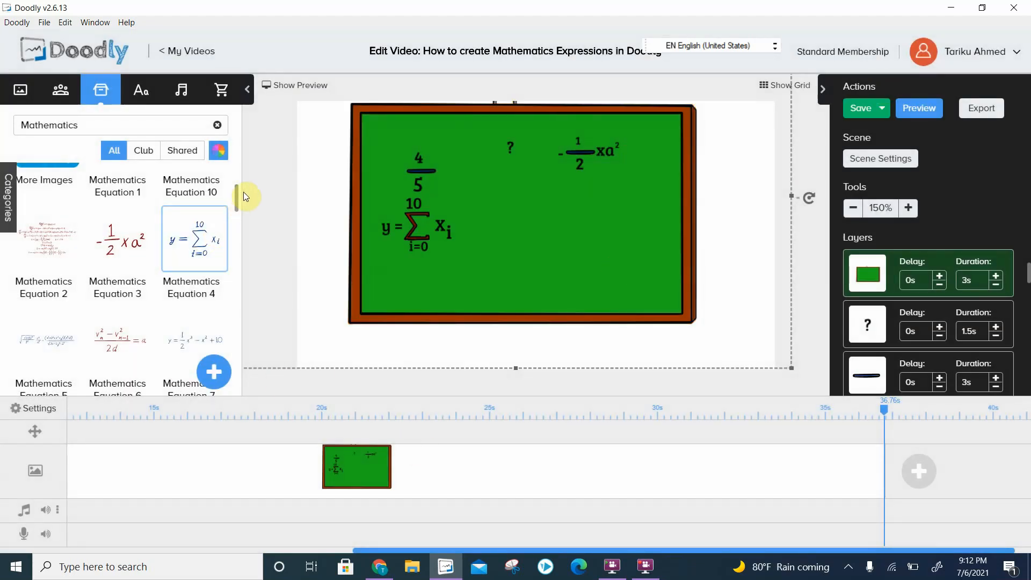
- Add the Mathematics Symbol 9 root sign without replacing the blackboard, shrink it and place it below the -1/2 xa² expression
drag(239, 198, 246, 248)
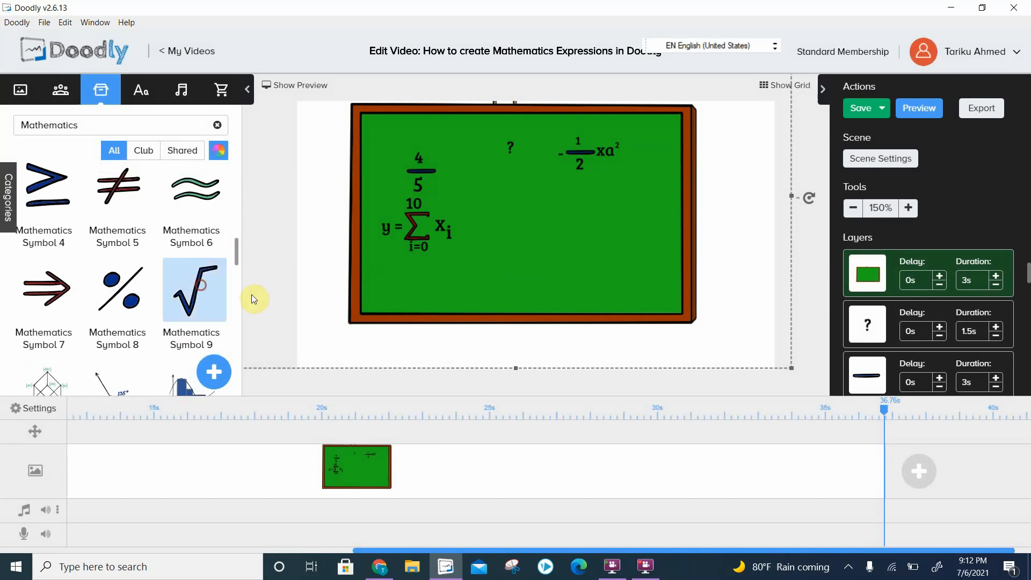
drag(251, 294, 549, 211)
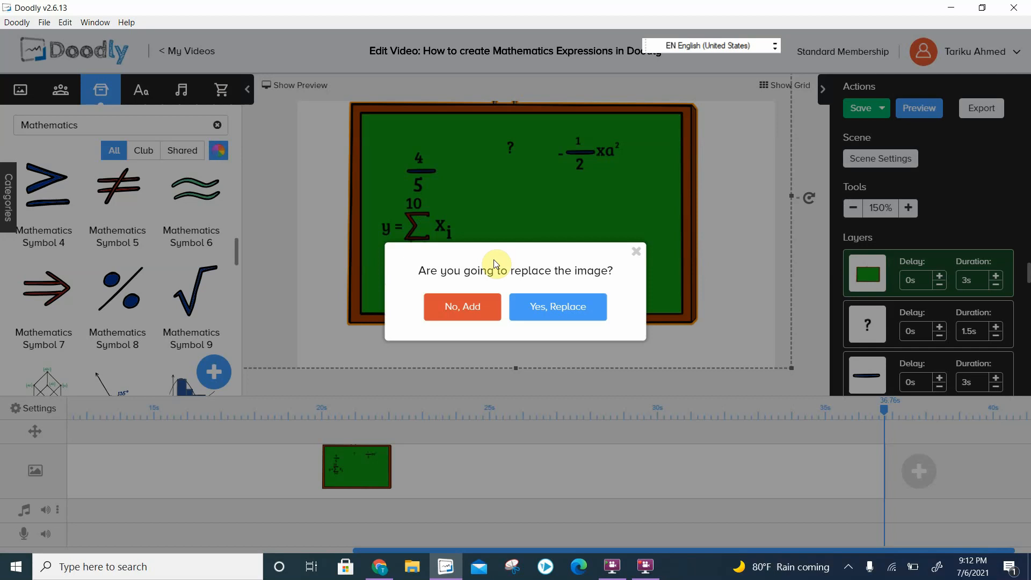
click(459, 311)
click(564, 203)
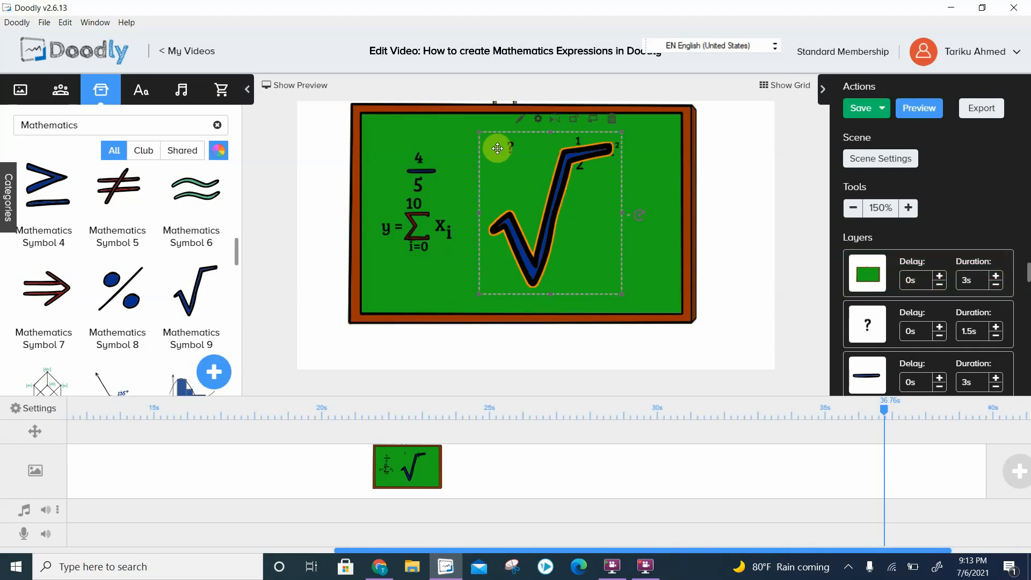
drag(482, 137, 579, 220)
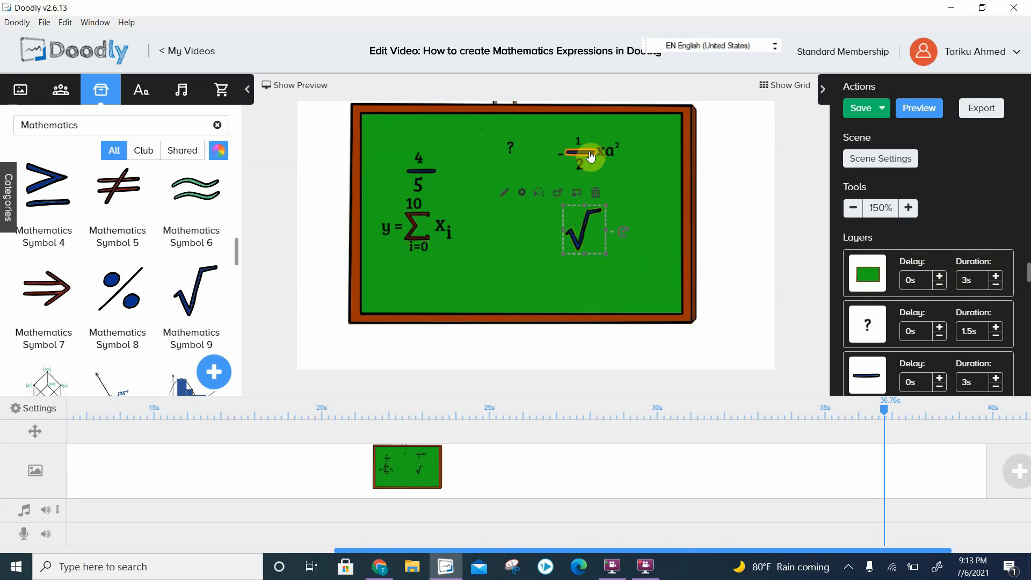
- Duplicate the denominator 2, place the copy above the hook of the root sign and change its text to 3
click(581, 170)
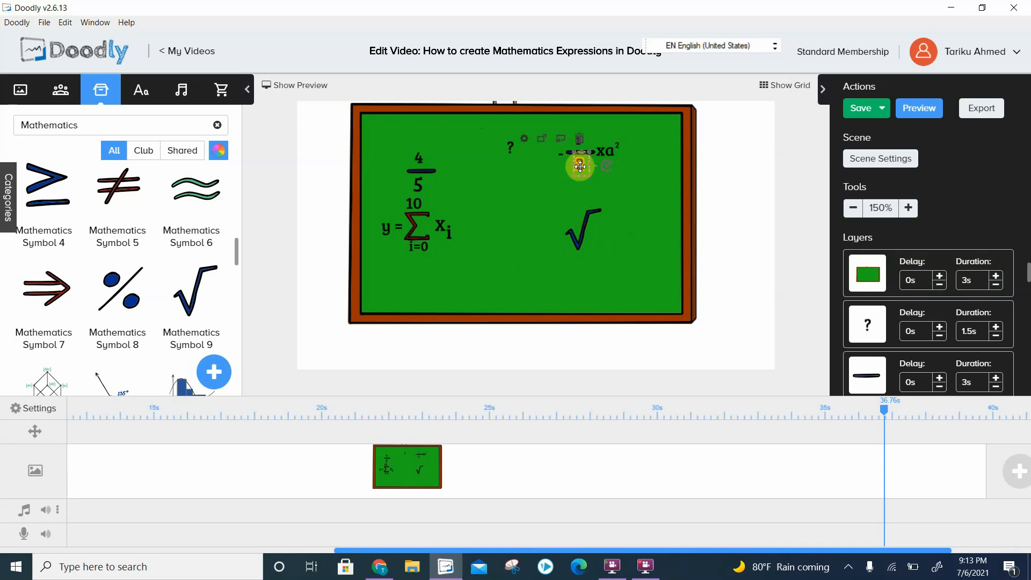
key(ctrl+v)
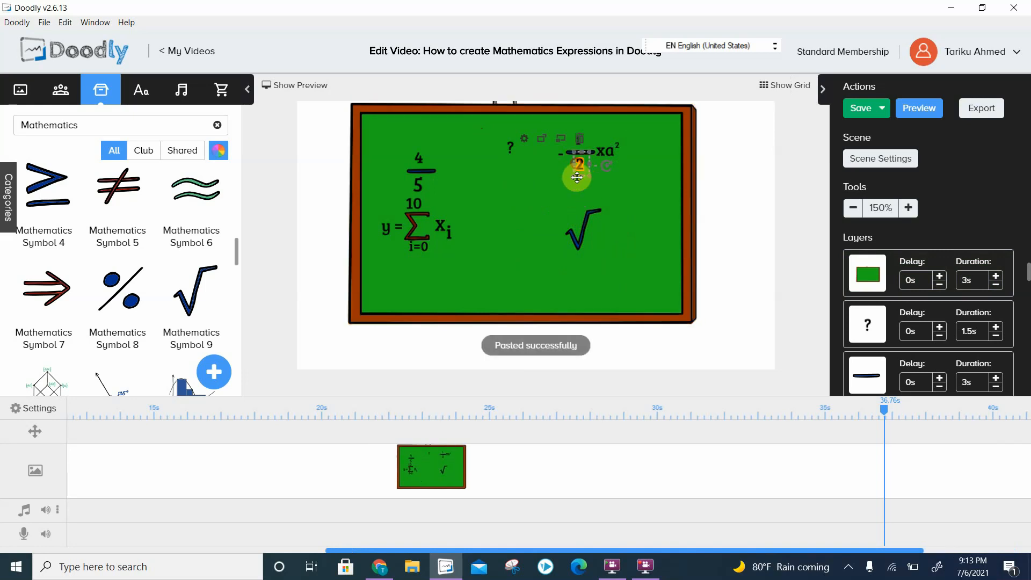
drag(577, 177, 577, 220)
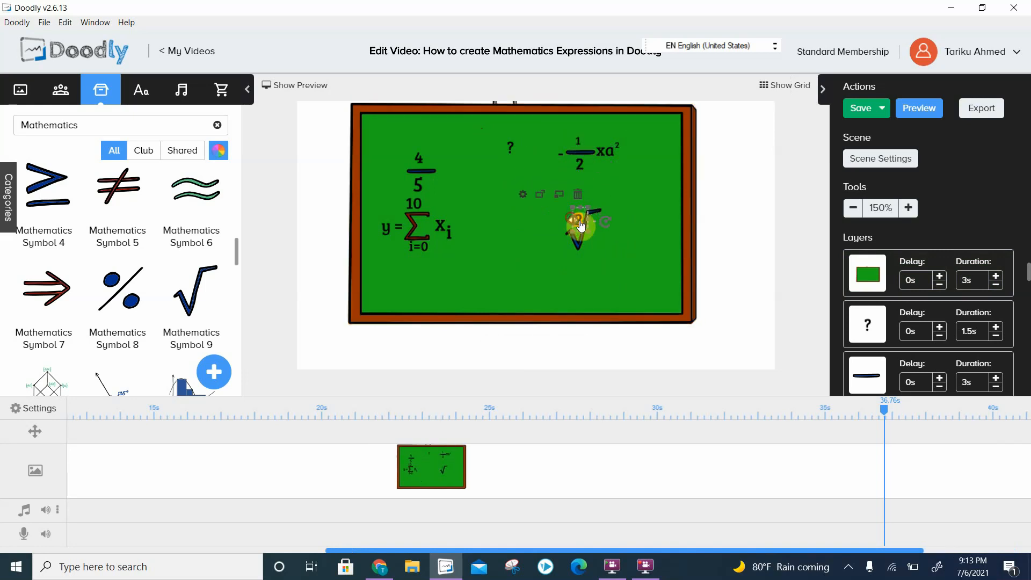
double_click(580, 220)
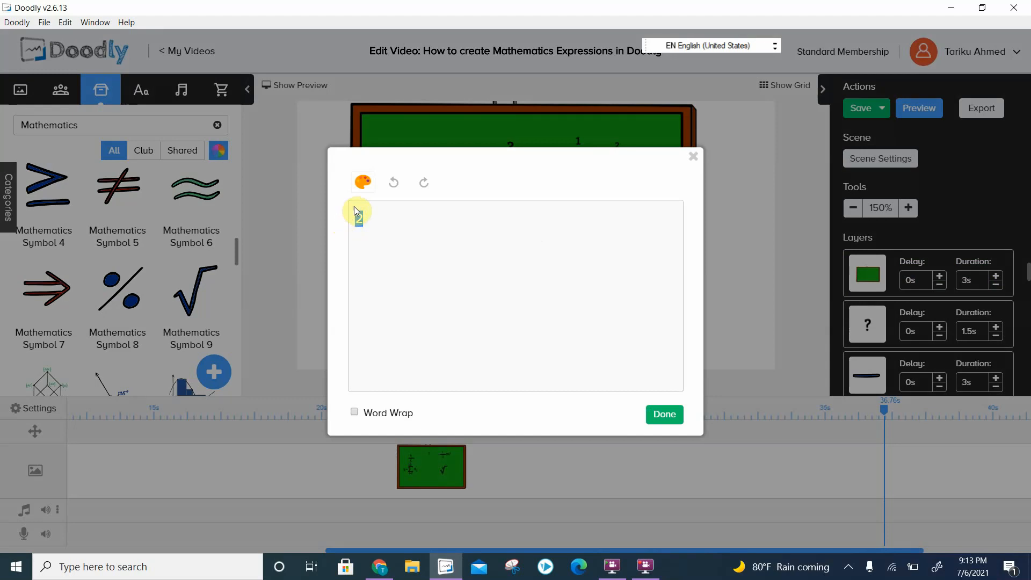
text(3)
click(665, 416)
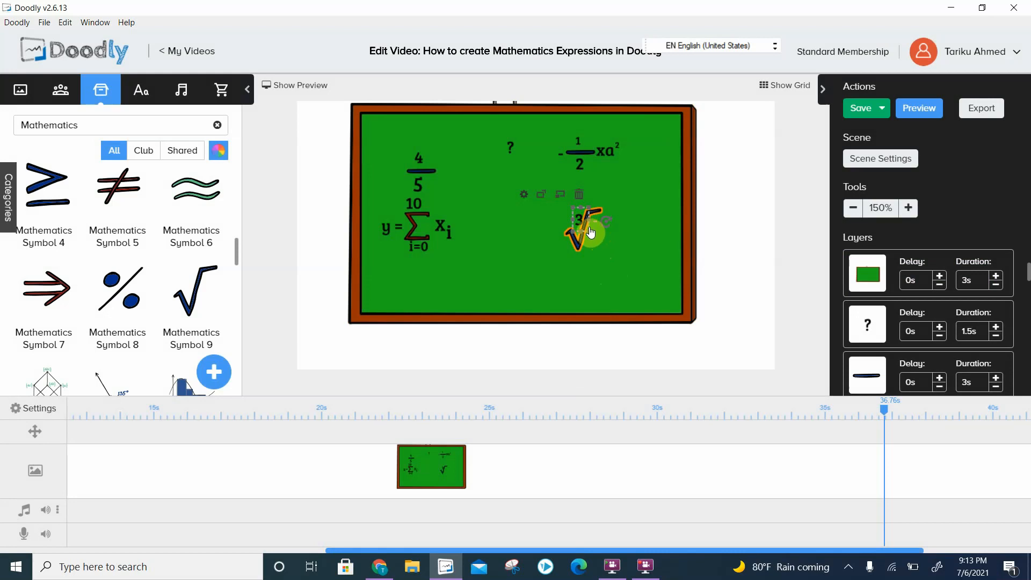
- Duplicate the 3, place the copy under the root sign with its text changed to 64, and save the video
key(ctrl+v)
drag(582, 213, 605, 224)
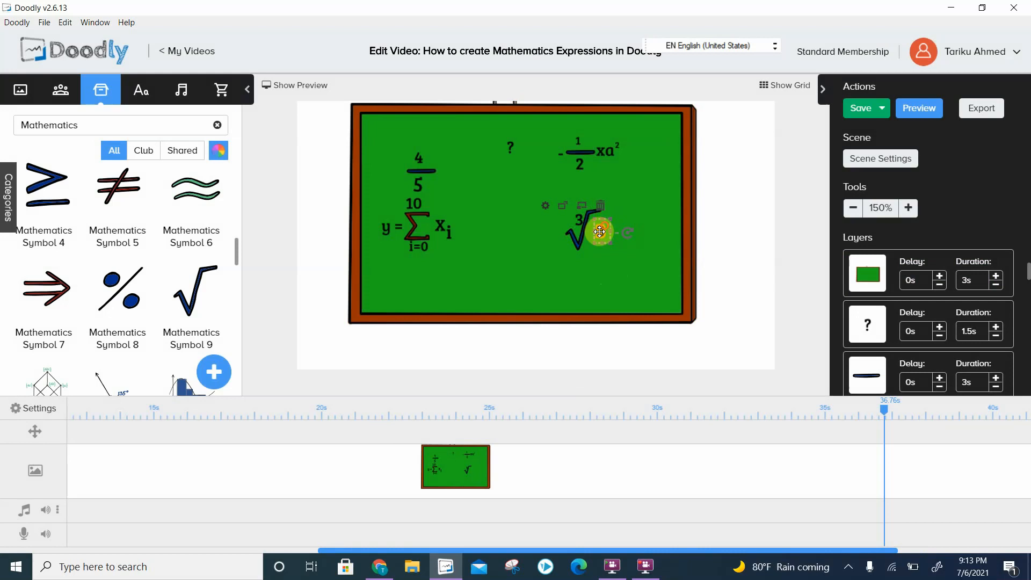
double_click(601, 234)
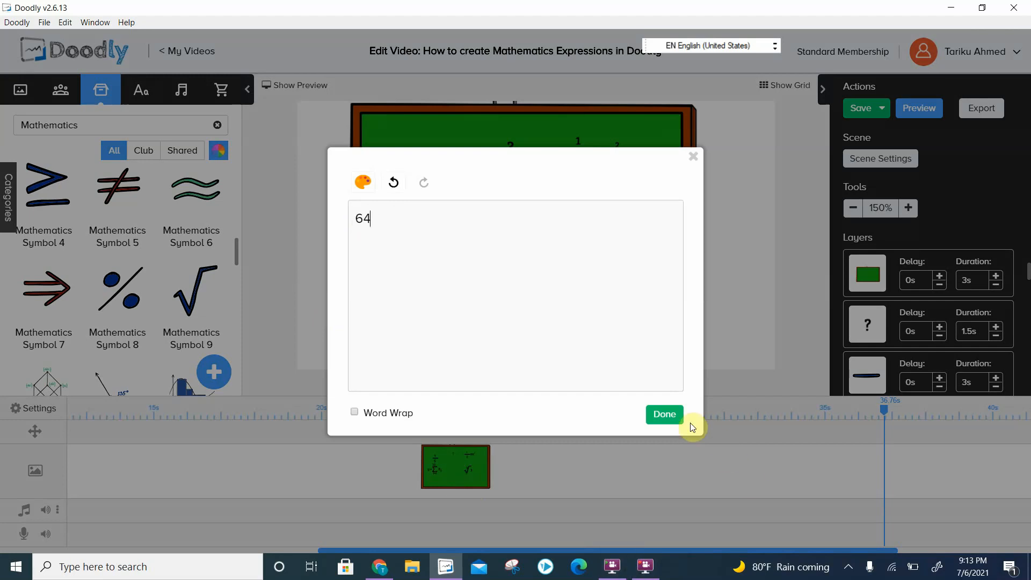
click(665, 415)
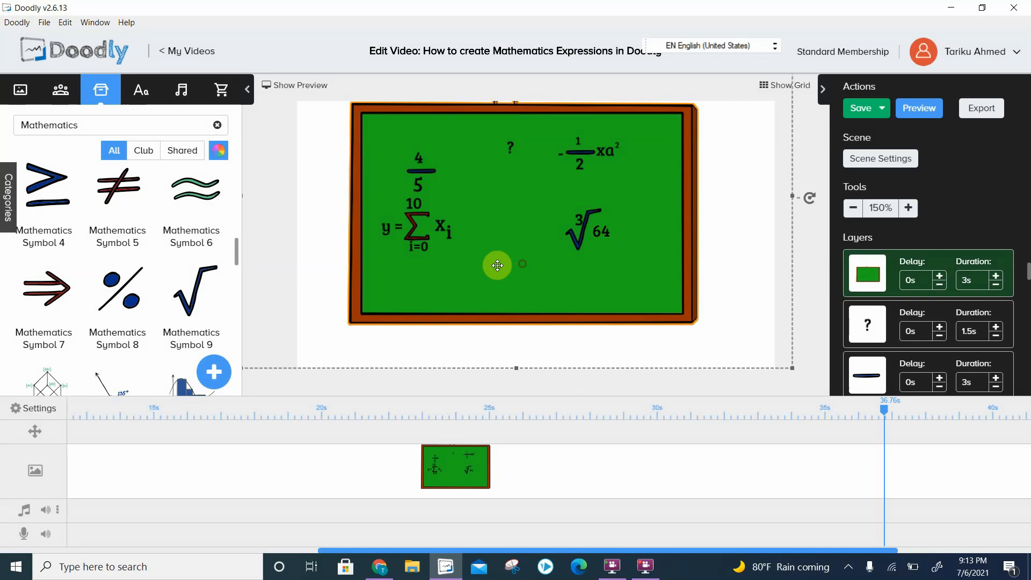
click(600, 230)
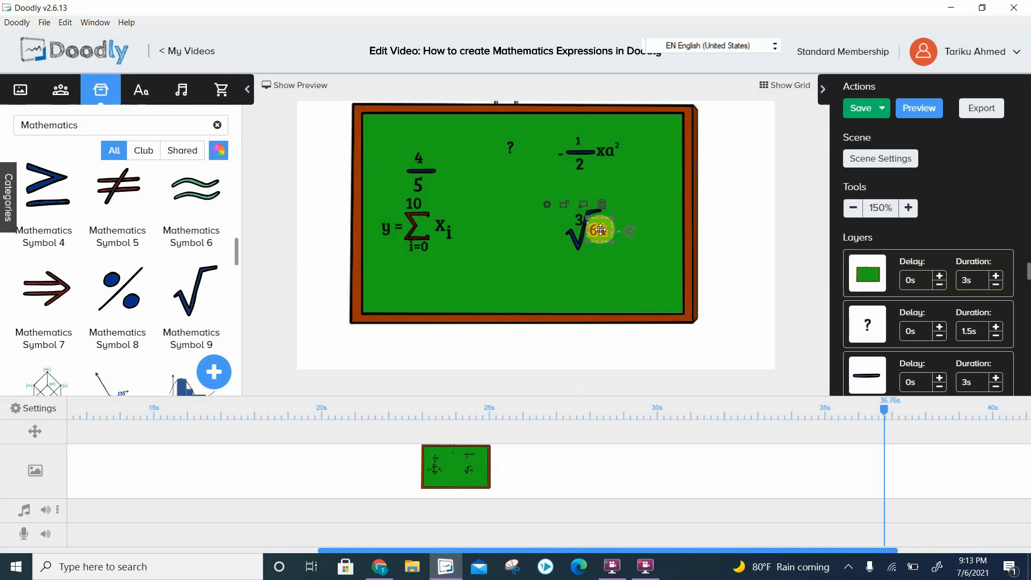
click(547, 246)
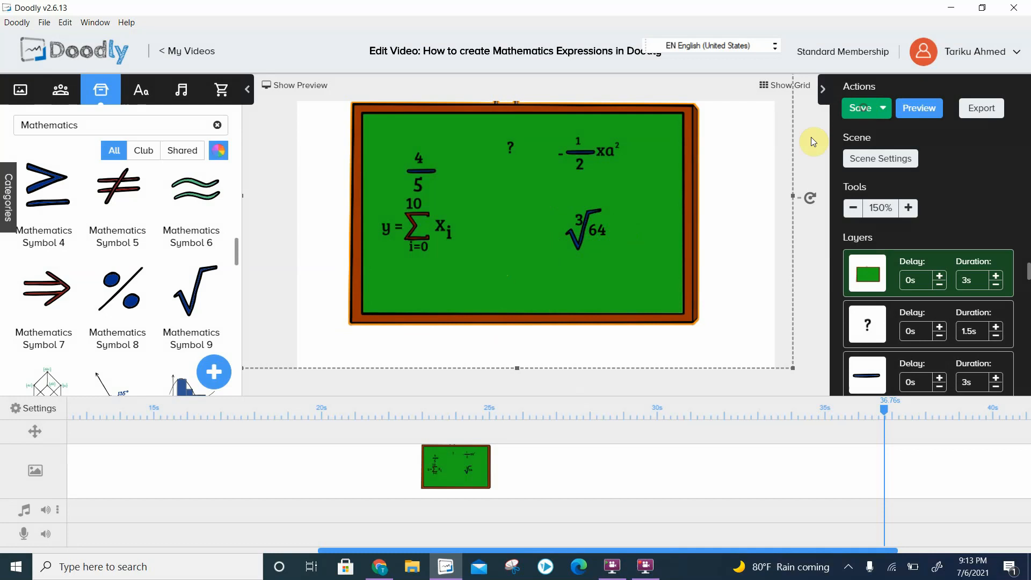
- Preview the video through to the finished blackboard expressions, skipping ahead during playback, and close the preview
click(924, 111)
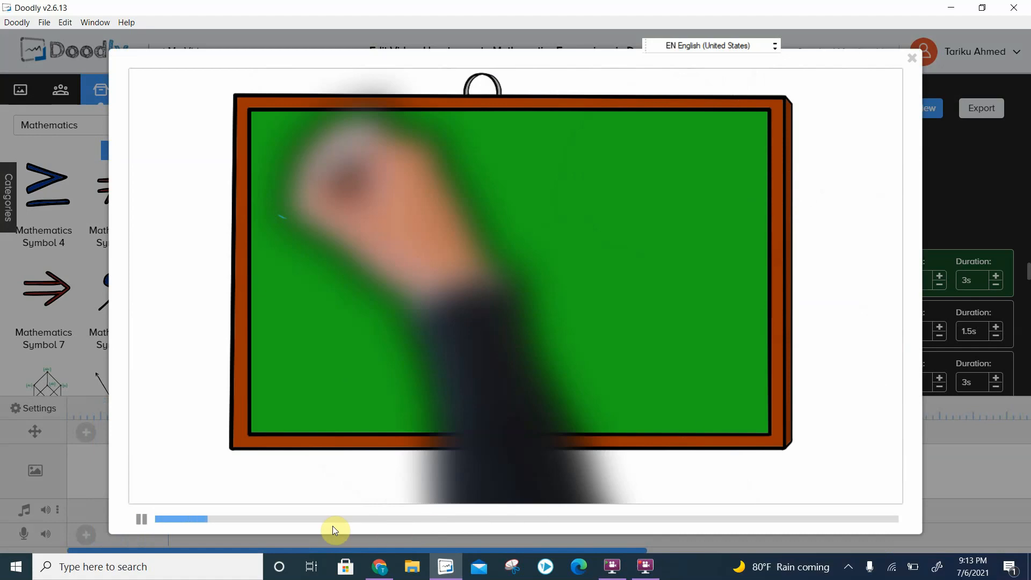
click(368, 520)
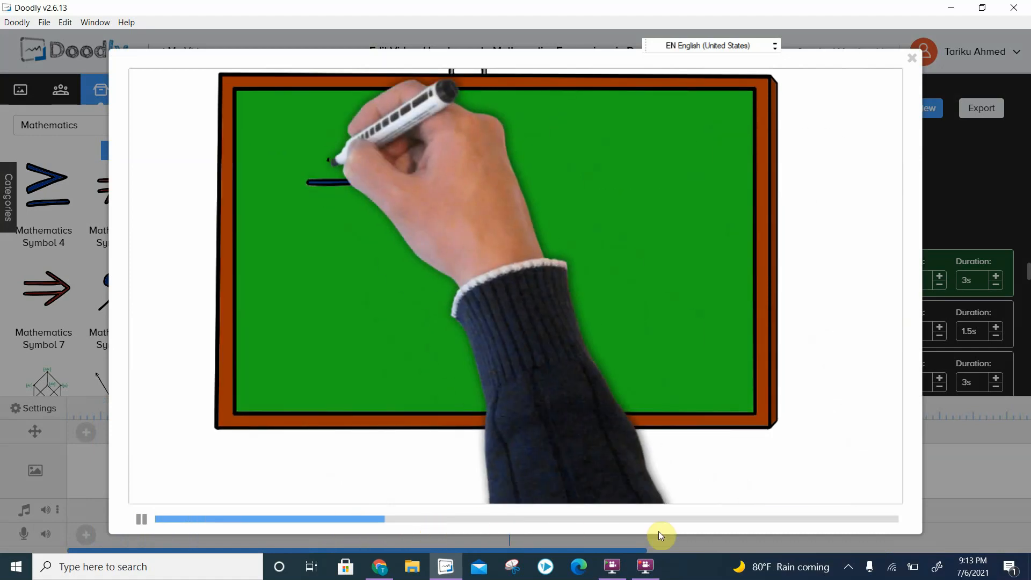
click(683, 519)
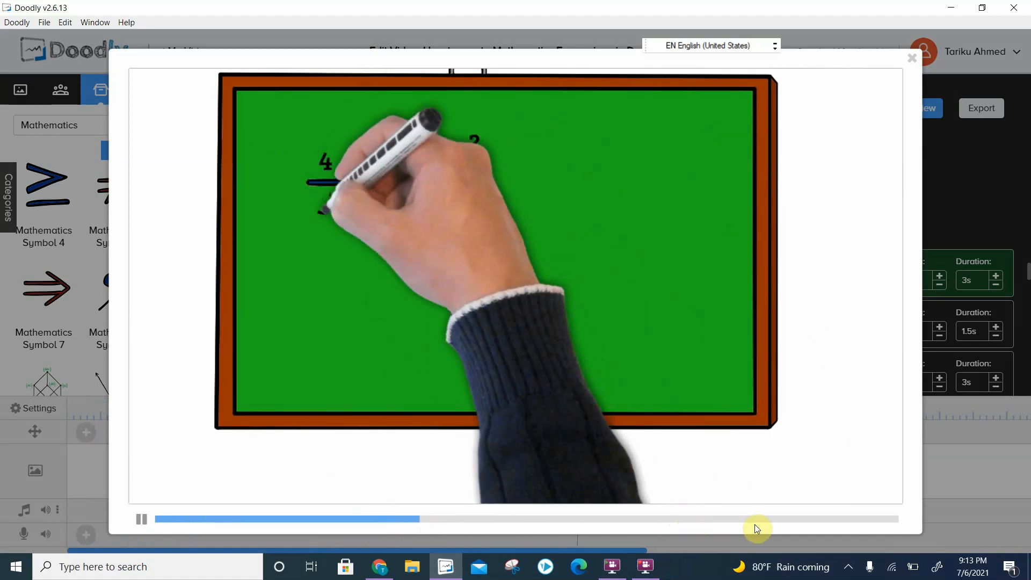
click(752, 520)
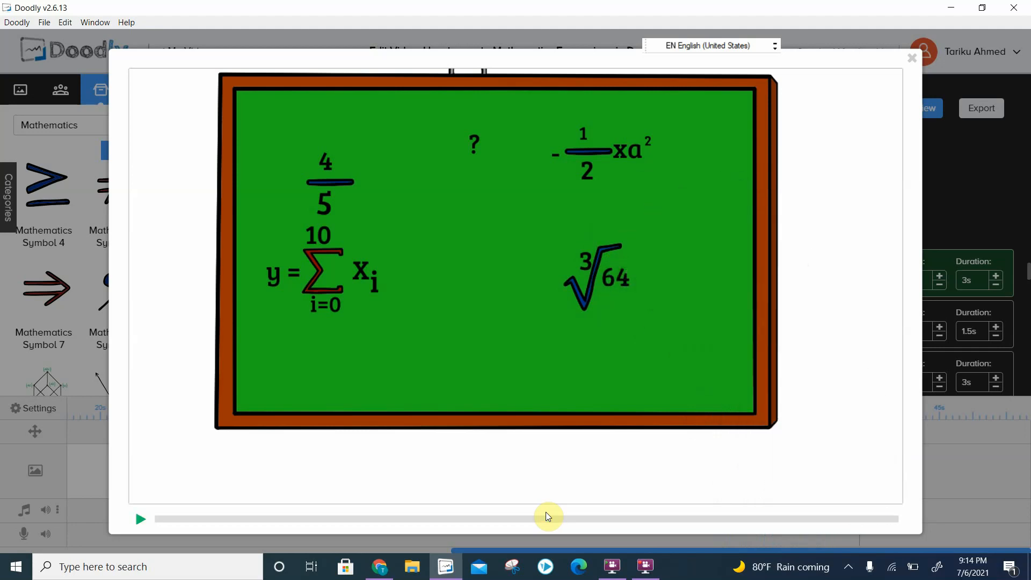
click(912, 62)
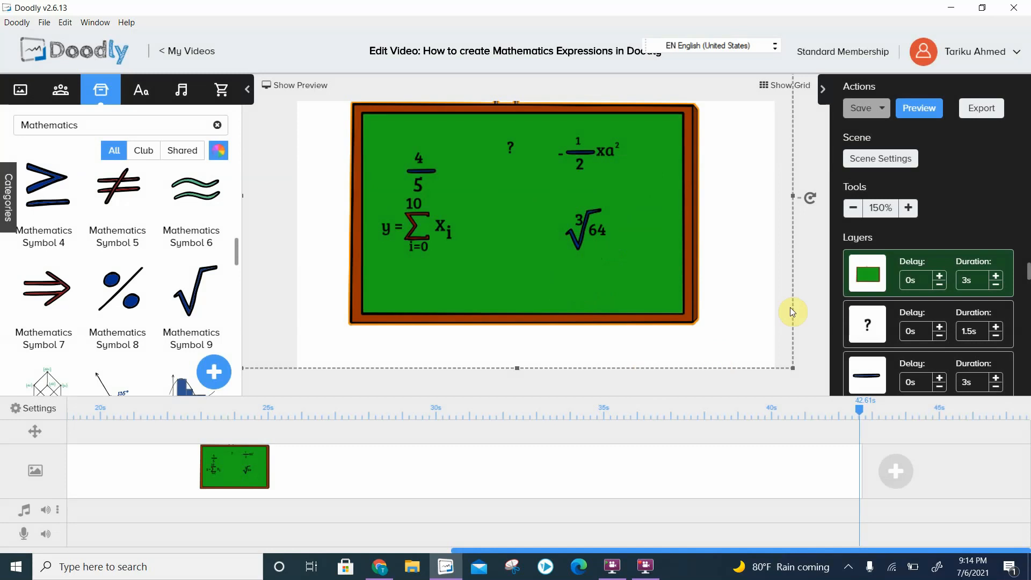